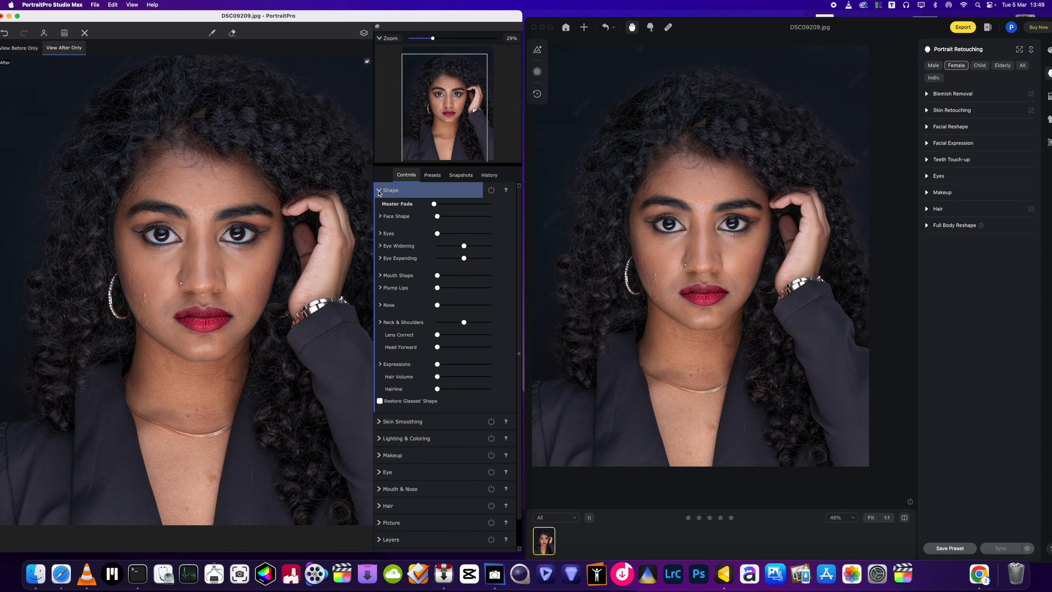
left_click(927, 96)
left_click(927, 100)
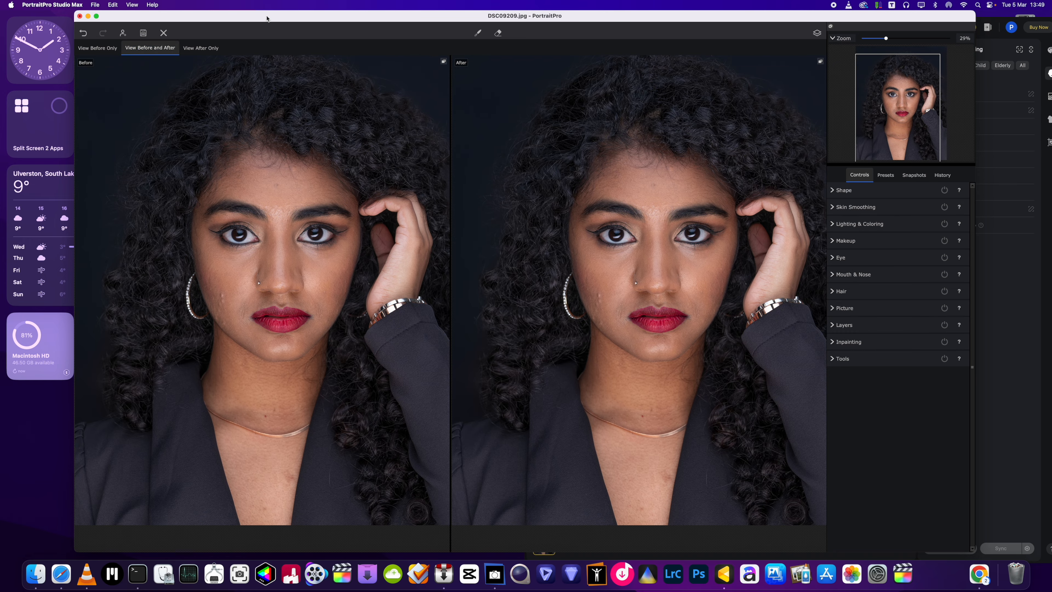
Show only the after image in PortraitPro and narrow its window to about half the screen.
left_click_drag(266, 17, 203, 17)
scroll(617, 291, "up", 2)
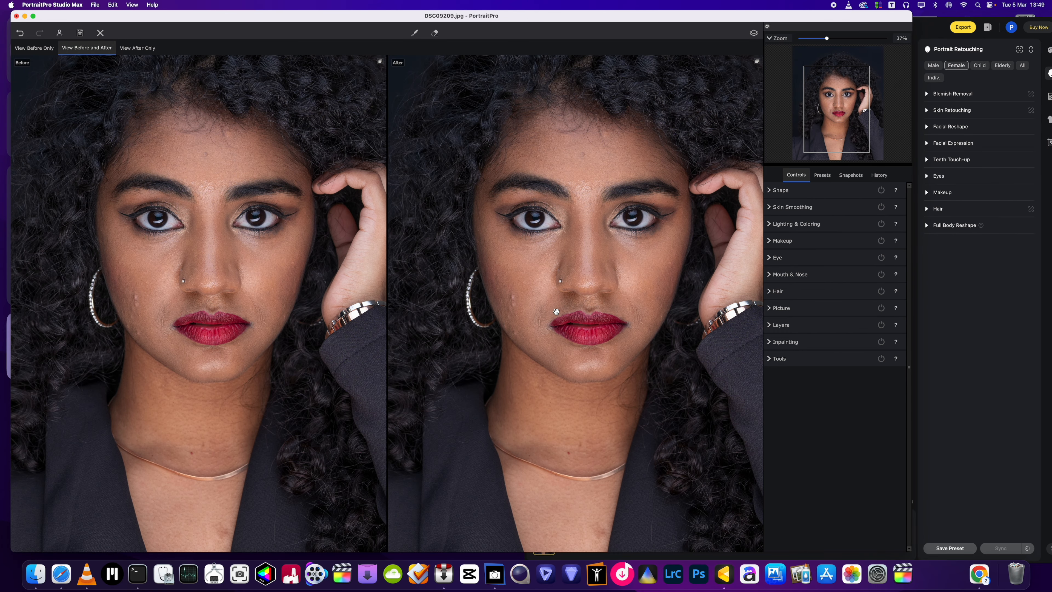
scroll(565, 312, "down", 2)
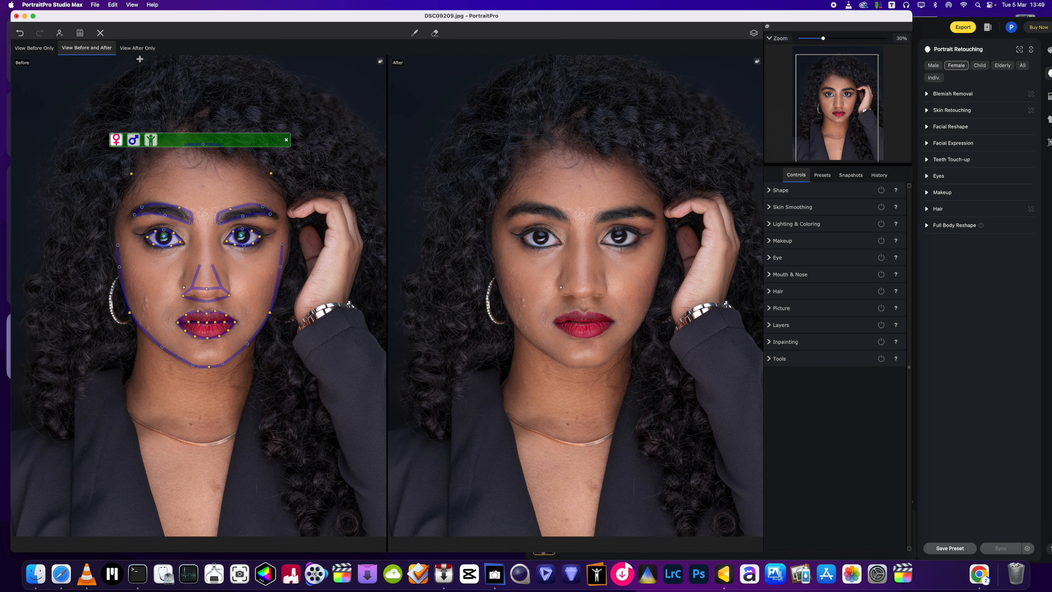
left_click(138, 50)
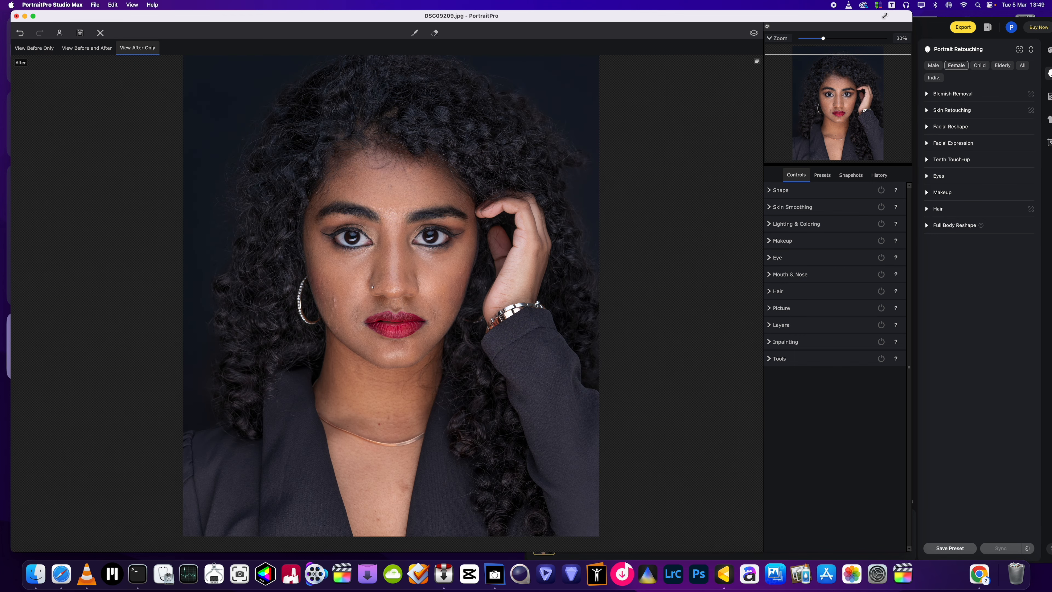
left_click_drag(912, 11, 557, 13)
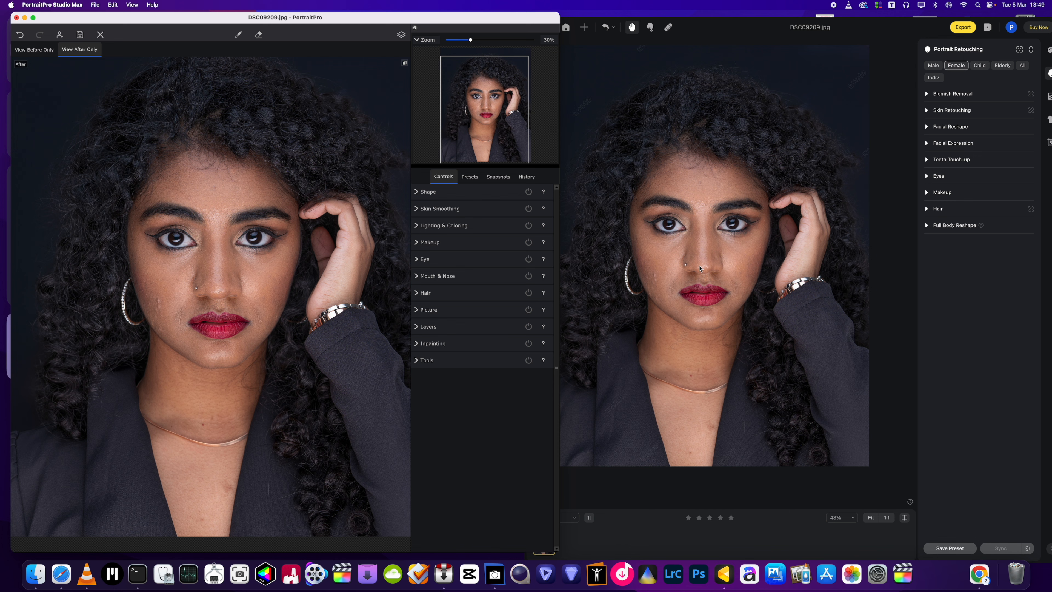
Switch to Evoto, place its window beside PortraitPro and scale its portrait to match the neighbouring image.
scroll(700, 270, "up", 2)
mouse_move(731, 19)
left_mouse_down()
mouse_move(729, 33)
mouse_move(718, 13)
left_mouse_up()
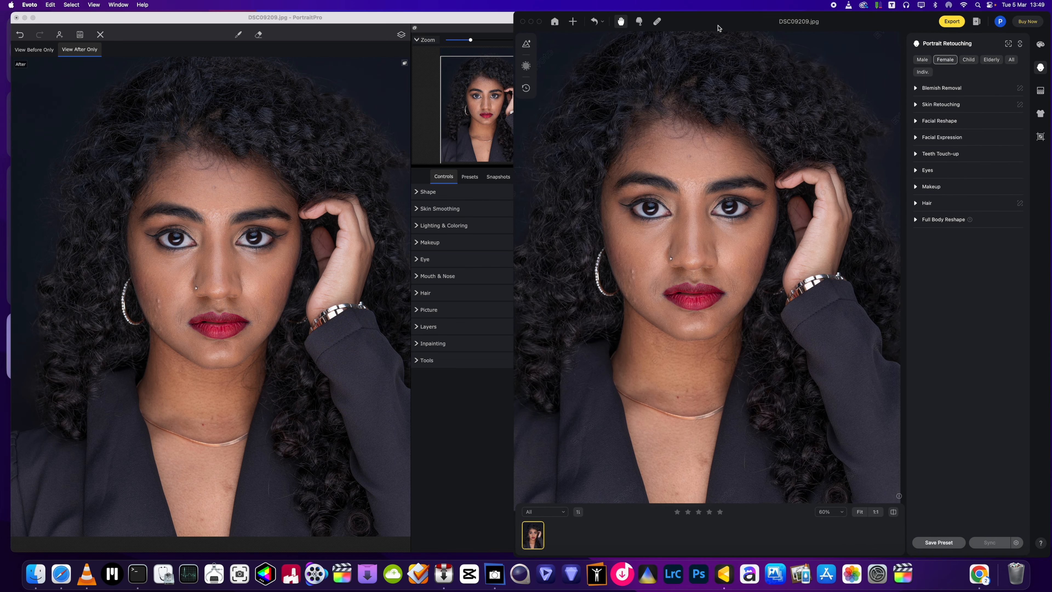
scroll(769, 310, "down", 1)
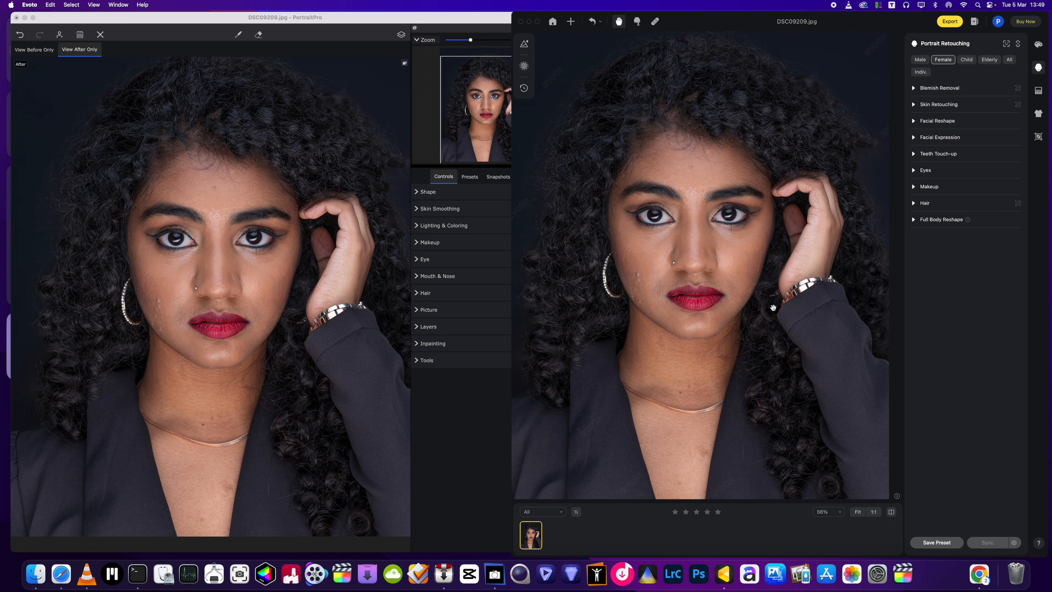
left_click_drag(732, 294, 733, 343)
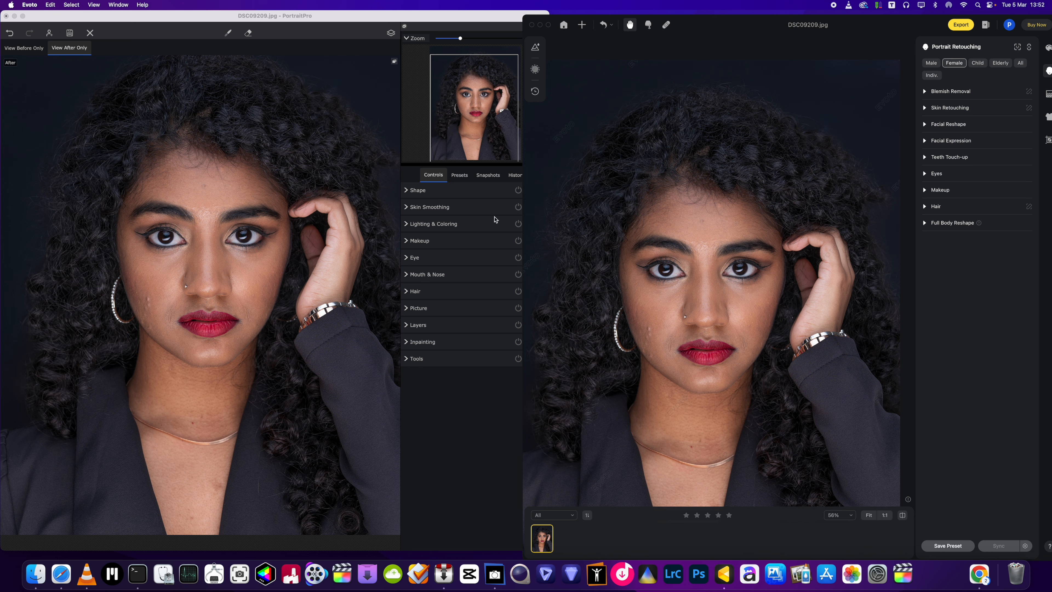
Reposition the Evoto window to uncover more of PortraitPro's before-and-after view and examine the face in its portrait.
left_click_drag(707, 19, 628, 17)
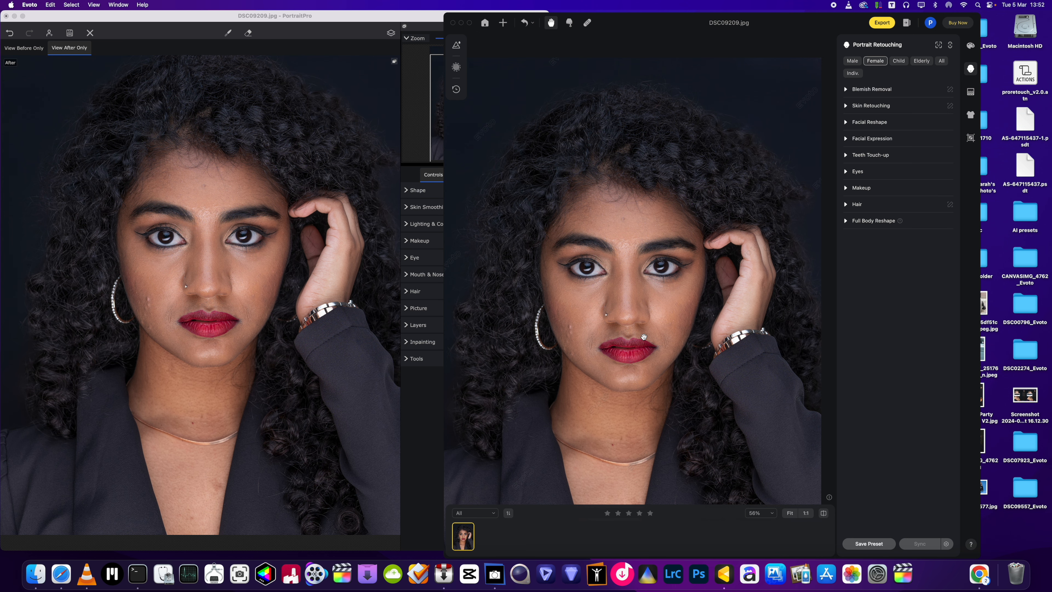
left_click_drag(676, 25, 735, 21)
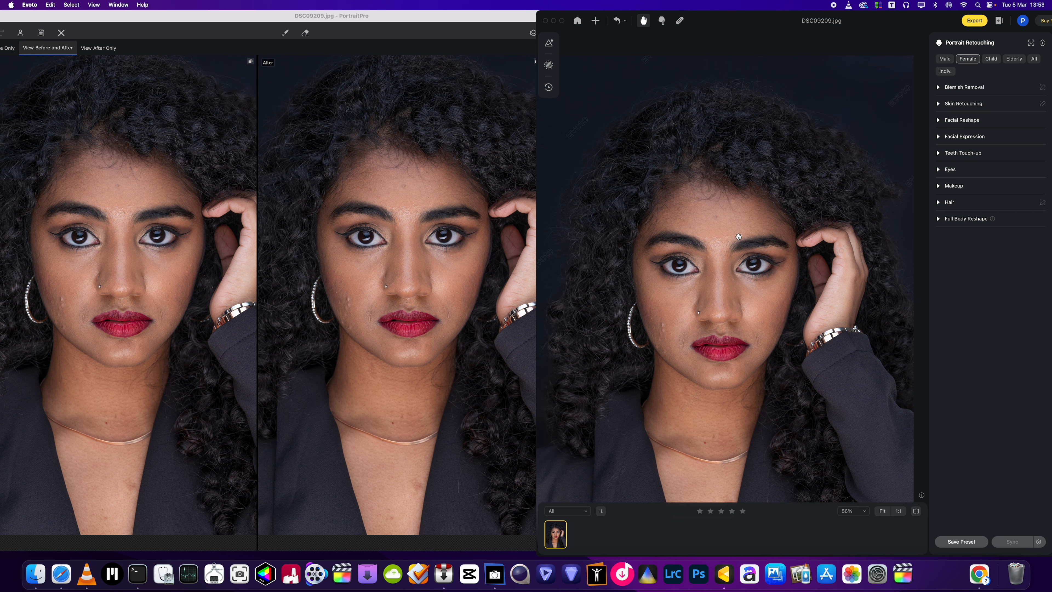
left_click_drag(760, 21, 782, 20)
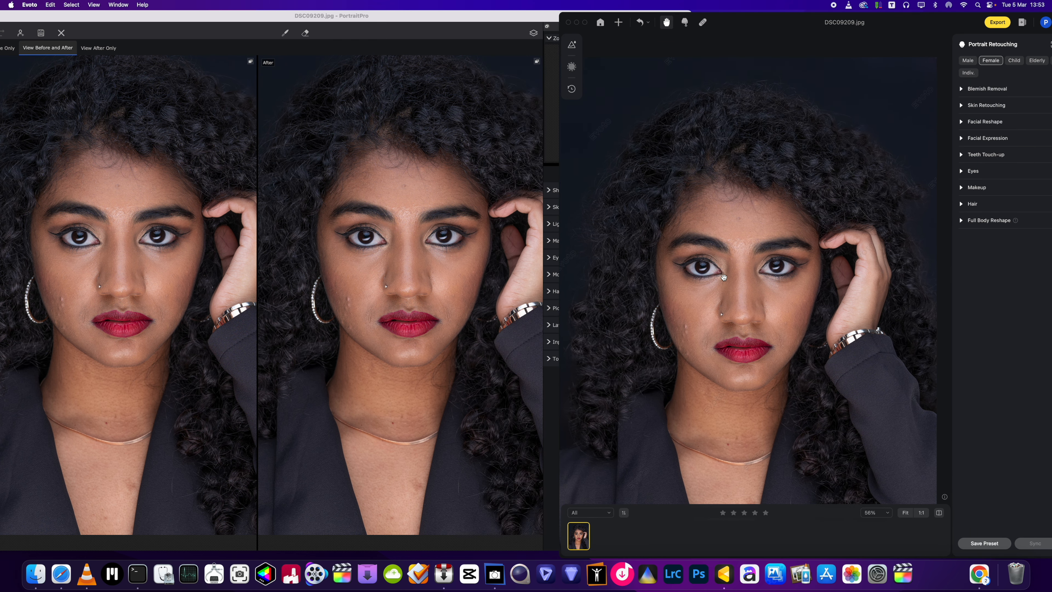
scroll(723, 278, "up", 3)
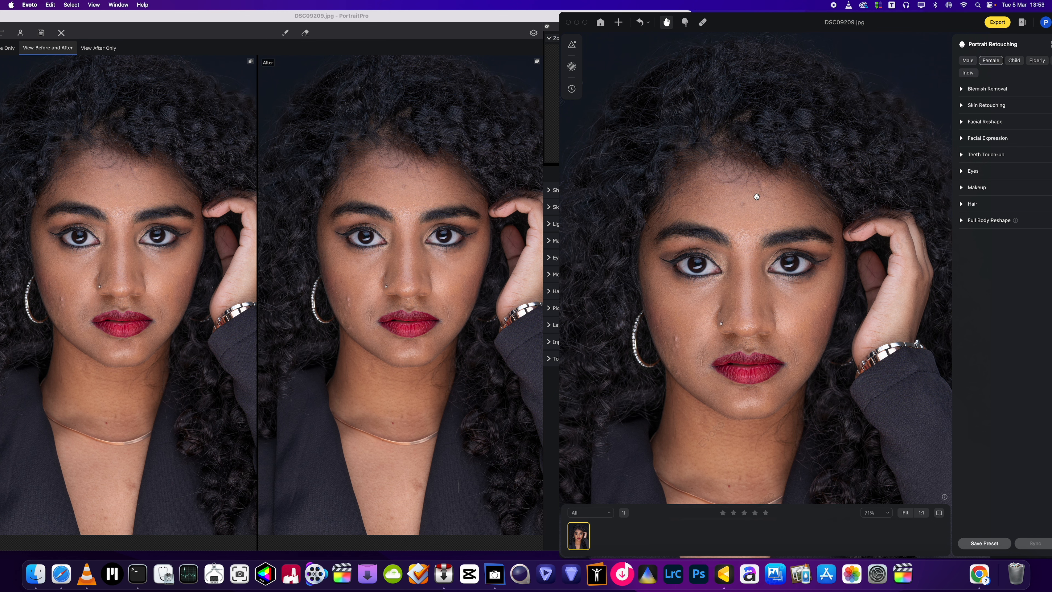
scroll(757, 196, "down", 3)
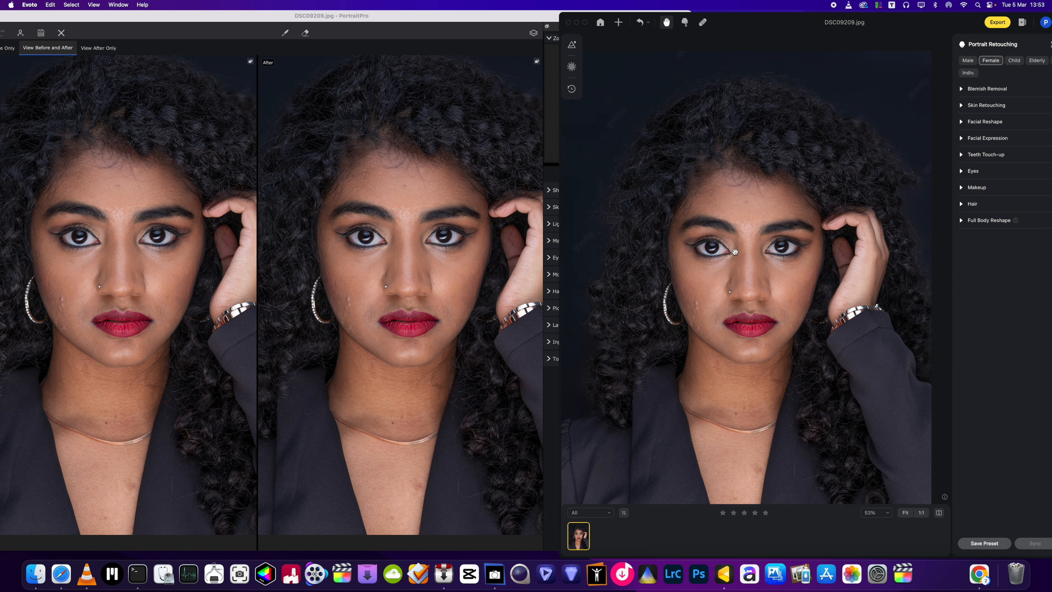
Switch to PortraitPro and move a point on the lower jaw of the detected face outline to fit the jawline.
left_click(90, 299)
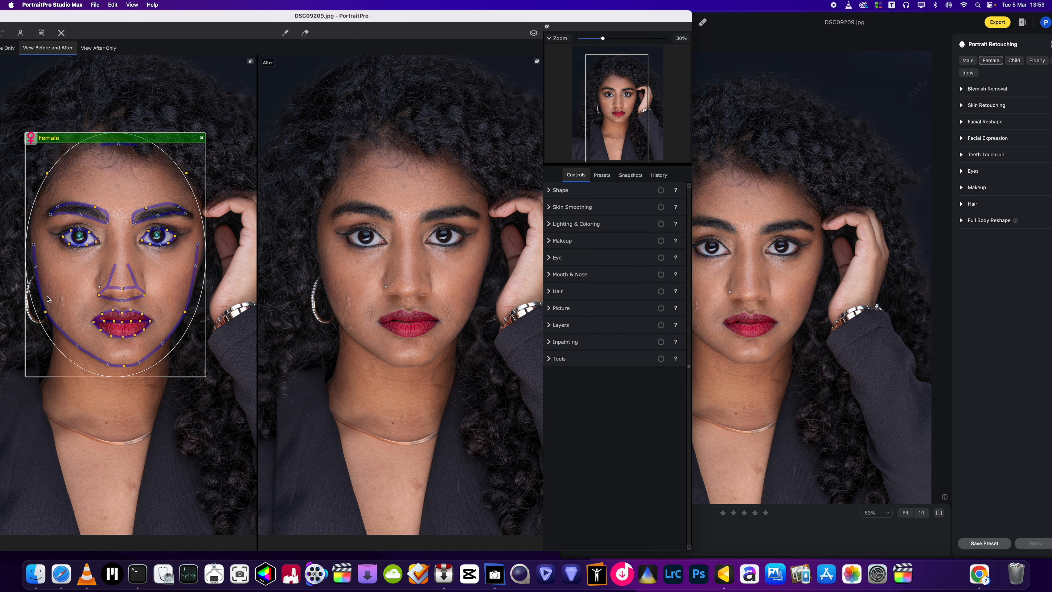
scroll(47, 299, "up", 2)
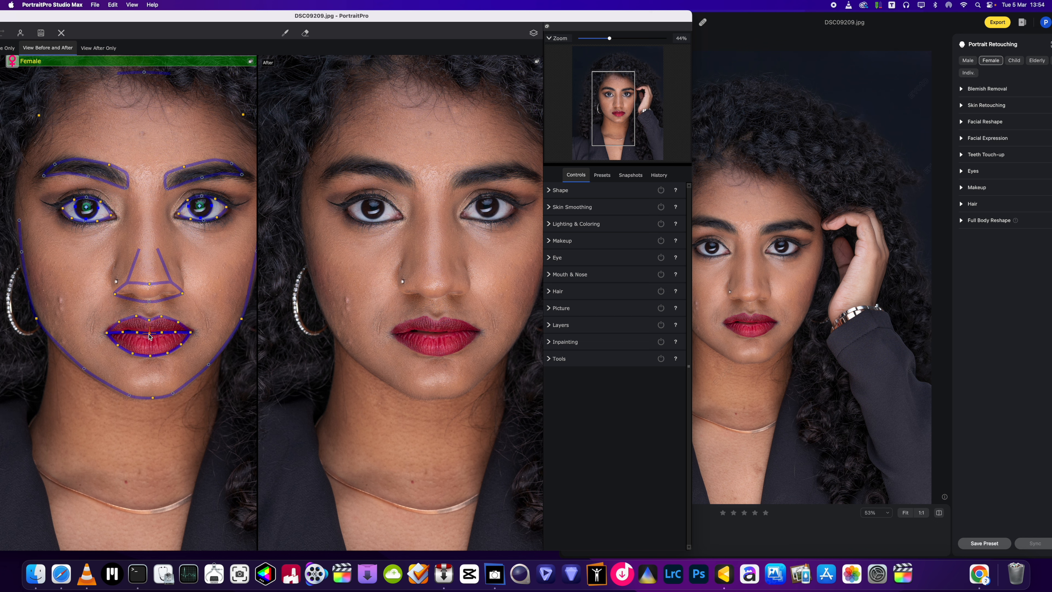
left_click_drag(84, 368, 82, 373)
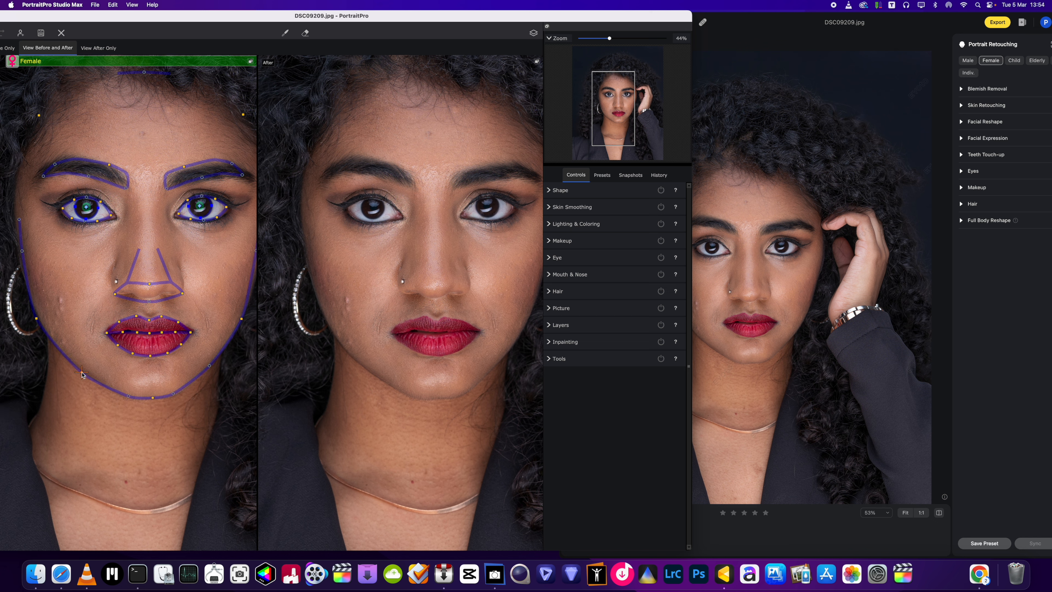
Adjust the eyebrow outlines on the before image to follow the brows and check the fit around the eye.
scroll(313, 172, "right", 2)
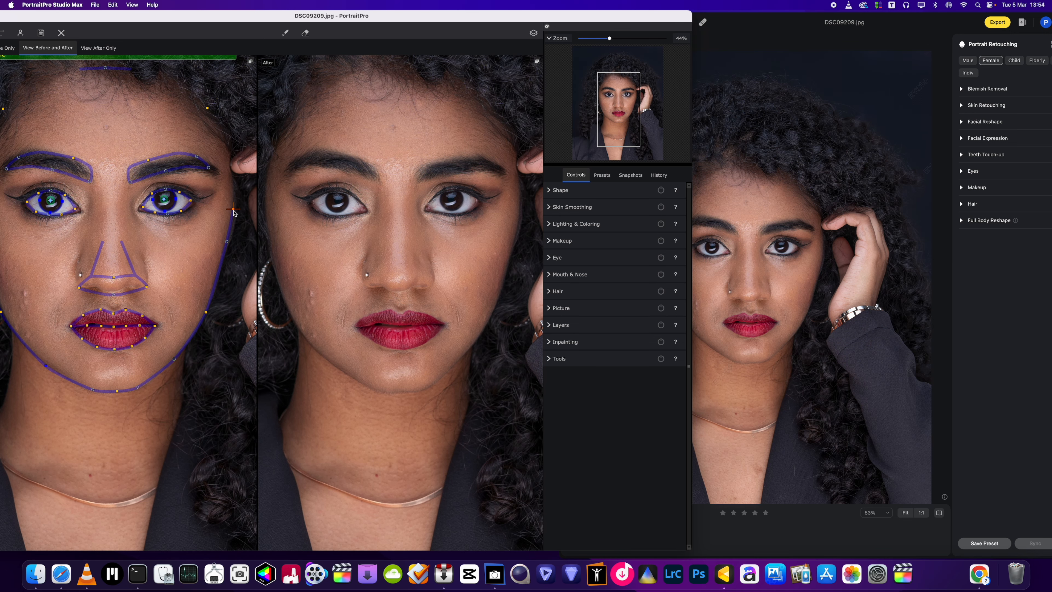
left_click_drag(208, 167, 228, 181)
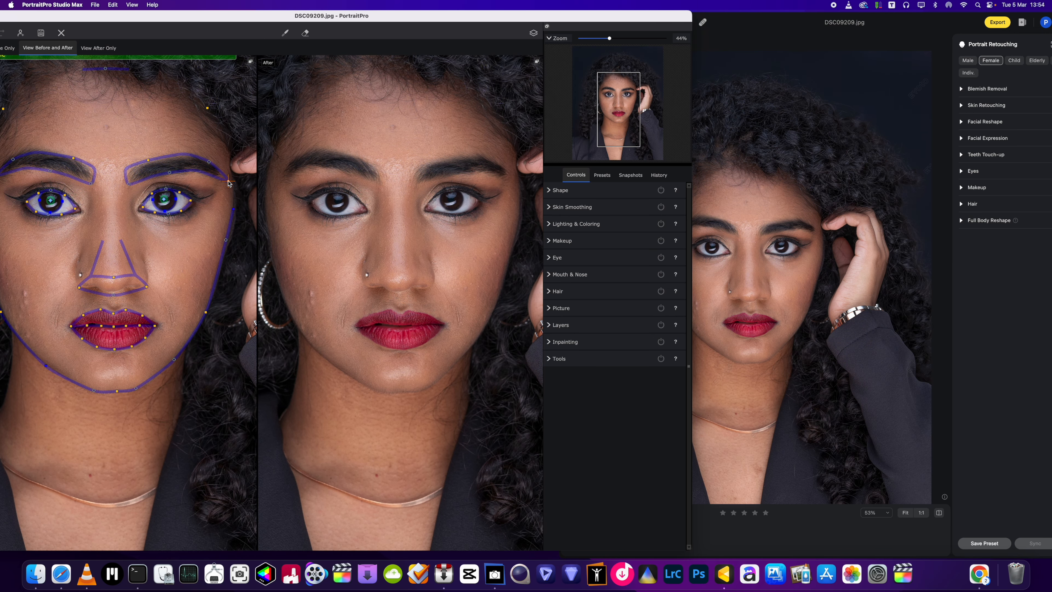
left_click_drag(362, 207, 443, 208)
left_click_drag(78, 176, 69, 176)
scroll(122, 225, "up", 5)
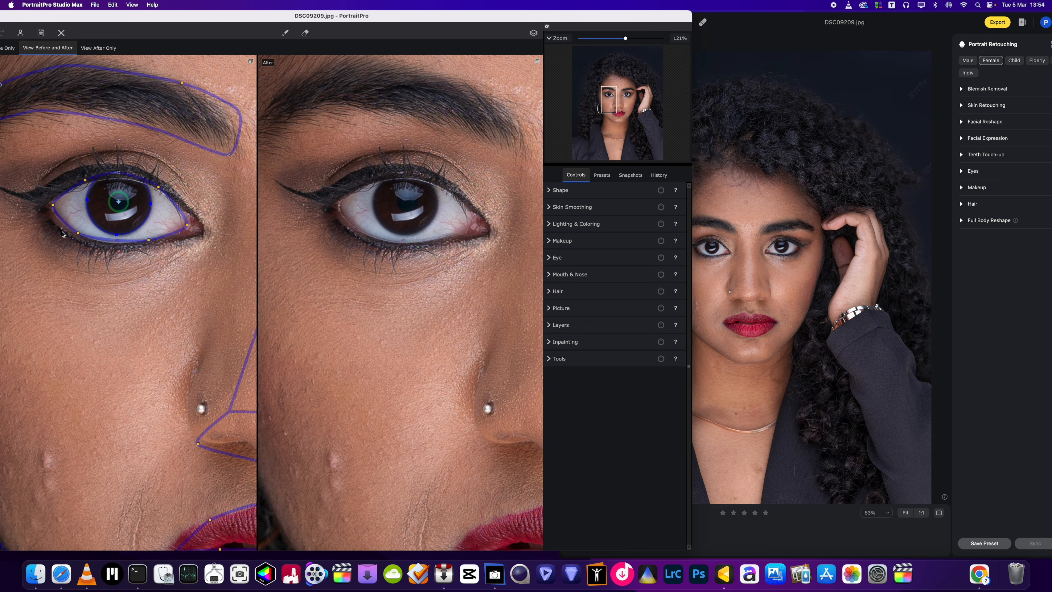
scroll(183, 256, "down", 3)
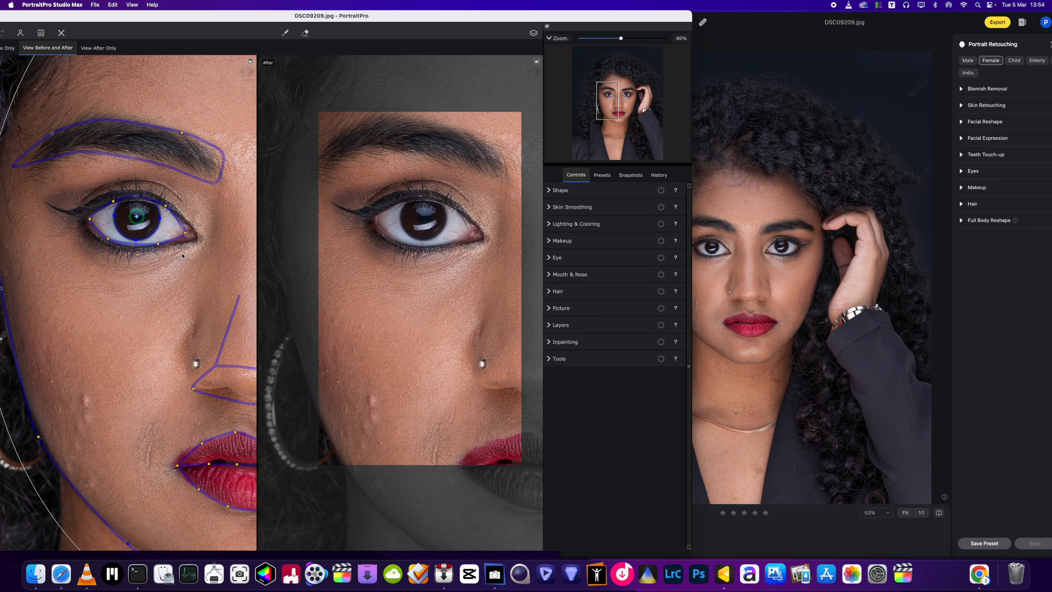
scroll(430, 329, "down", 3)
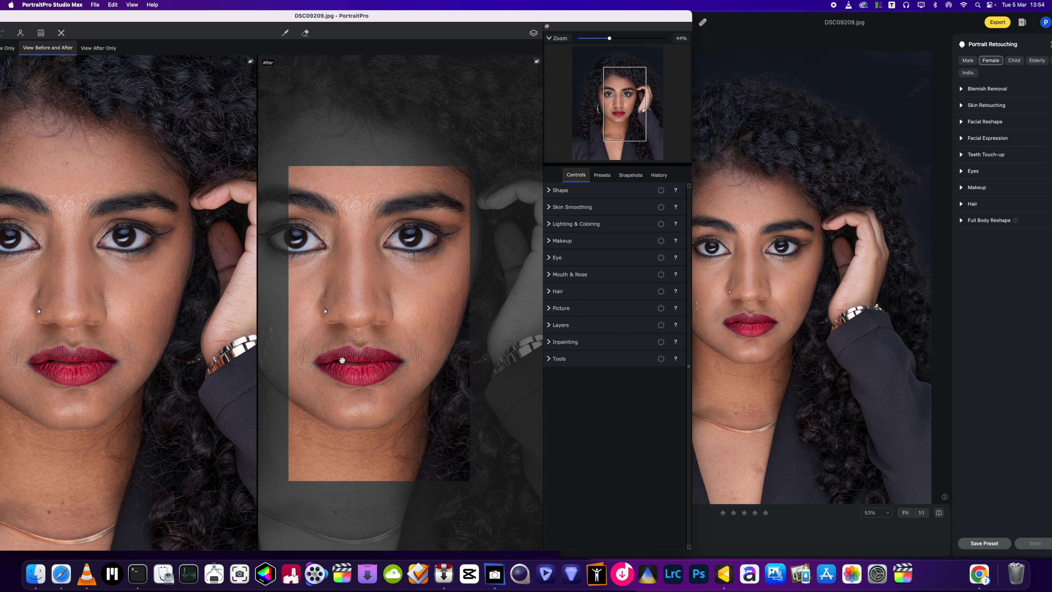
scroll(377, 369, "down", 1)
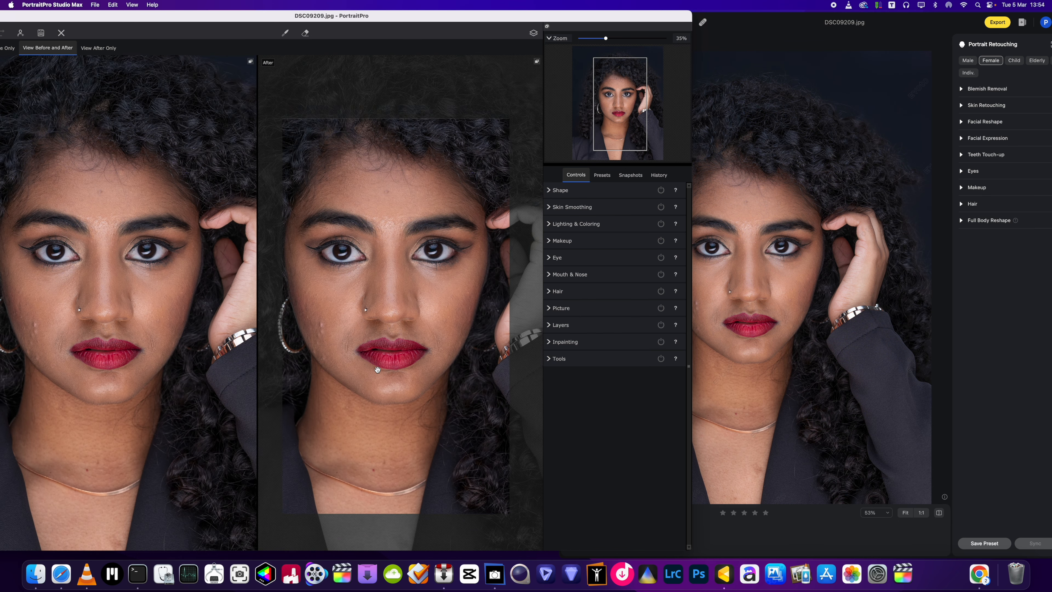
Switch to Evoto, narrow its window slightly and move it so the full retouching panel is in view.
left_click(842, 336)
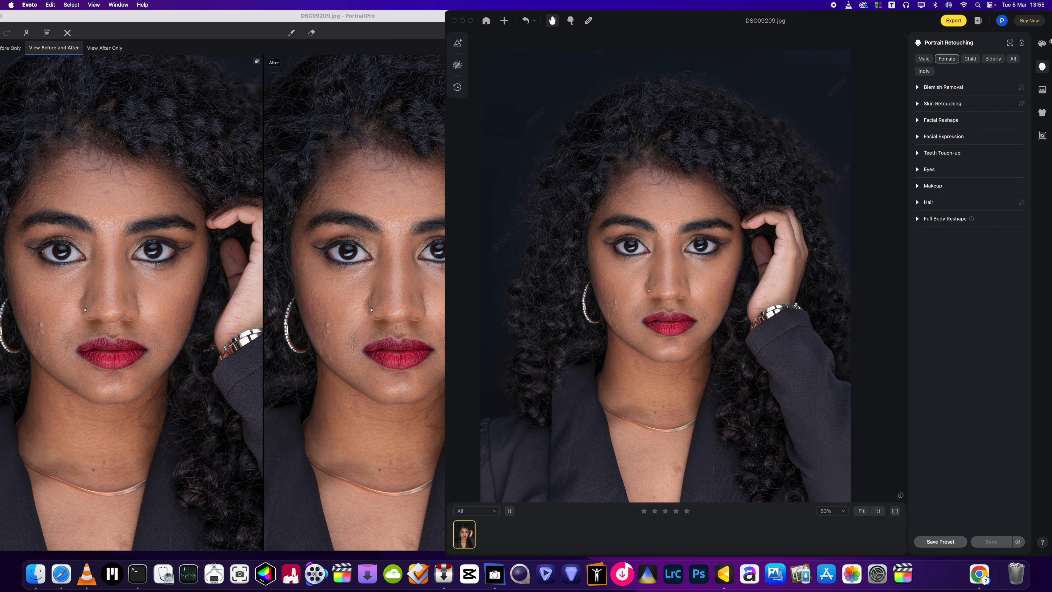
left_click_drag(1051, 71, 1038, 71)
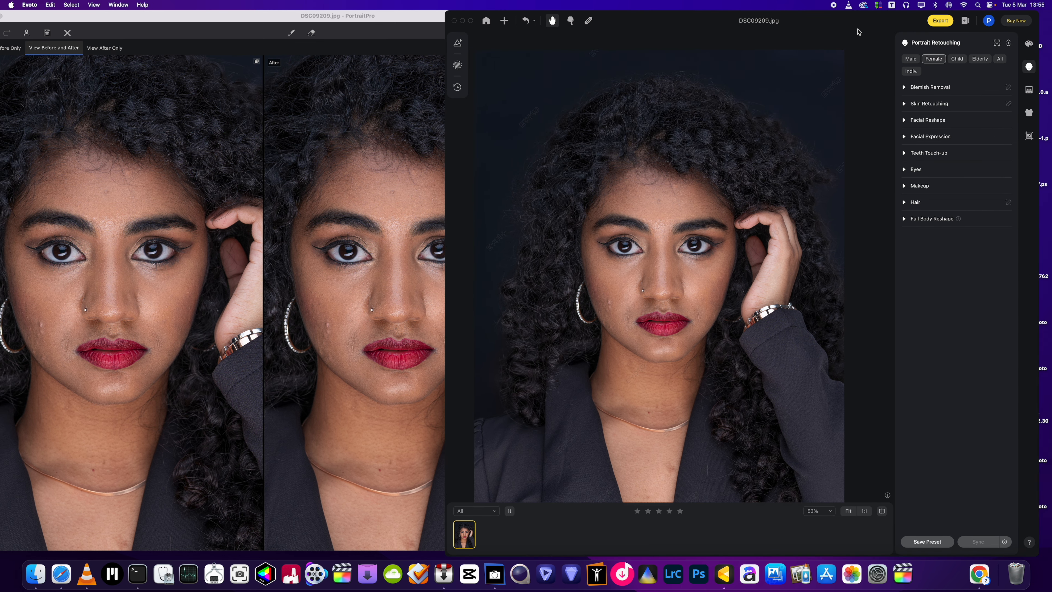
left_click_drag(867, 30, 823, 29)
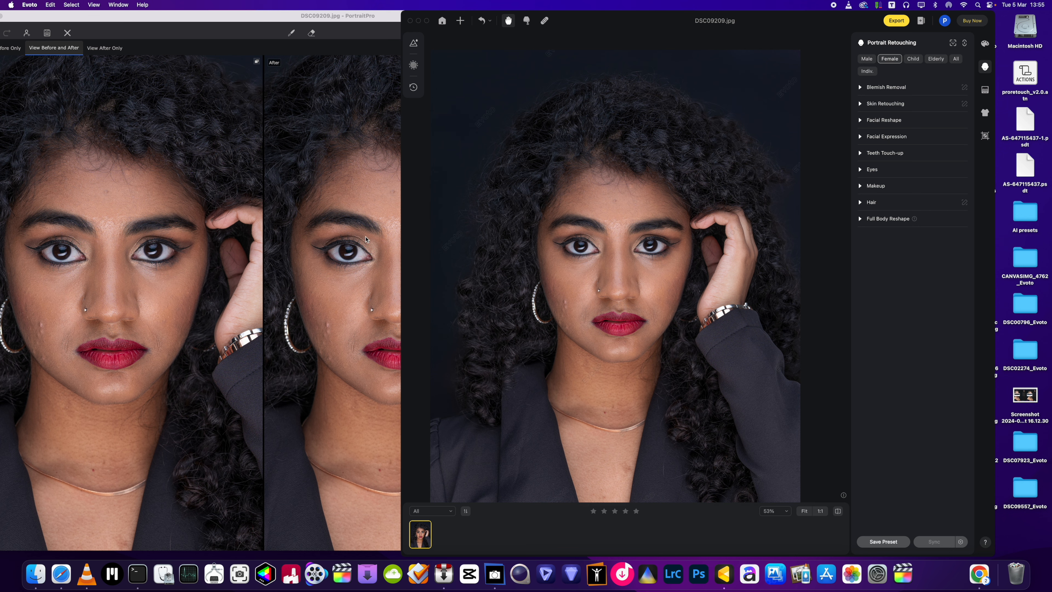
Review the Full Body Reshape, De-wrinkle Clothing and AI Color Looks options.
left_click(861, 219)
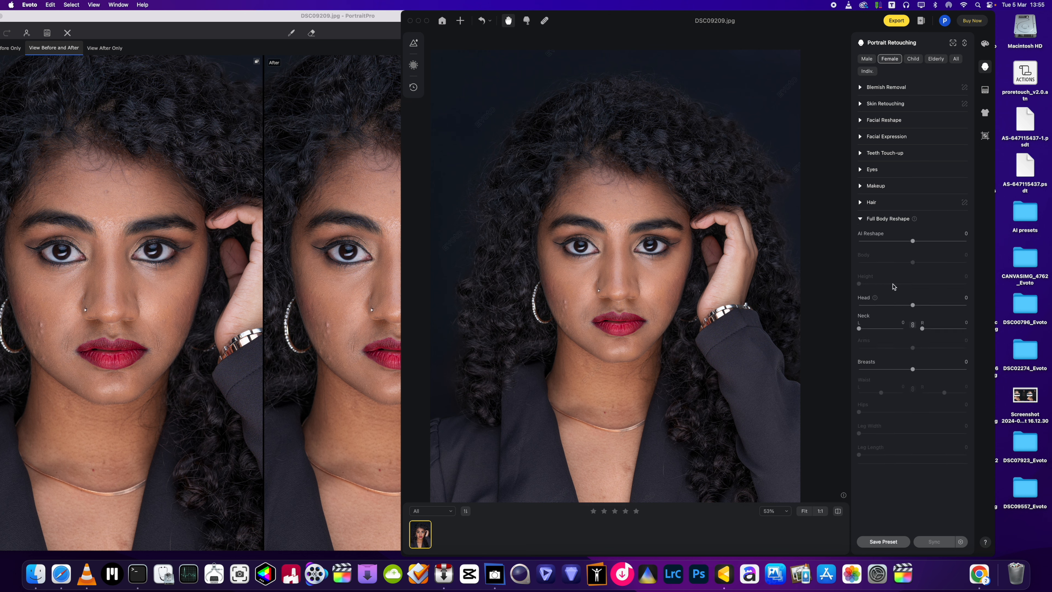
left_click(862, 219)
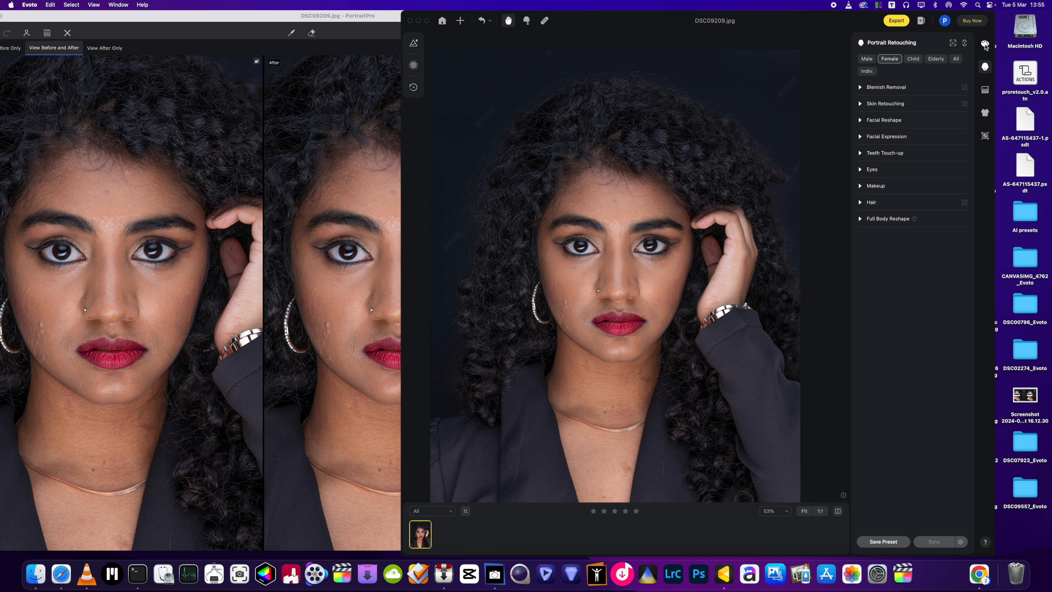
left_click(985, 116)
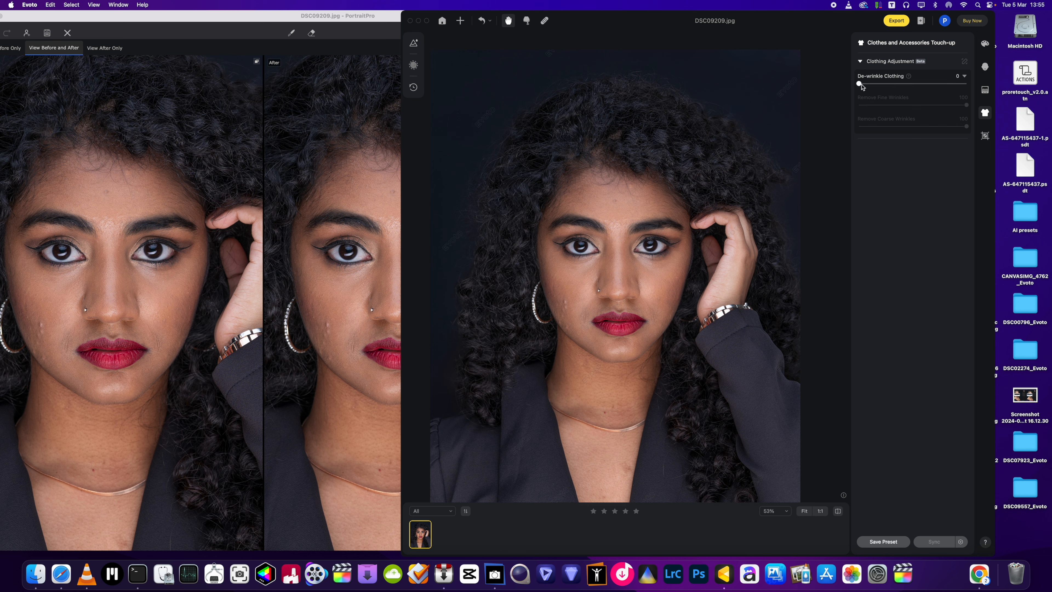
mouse_move(859, 84)
left_mouse_down()
mouse_move(872, 84)
mouse_move(845, 86)
left_mouse_up()
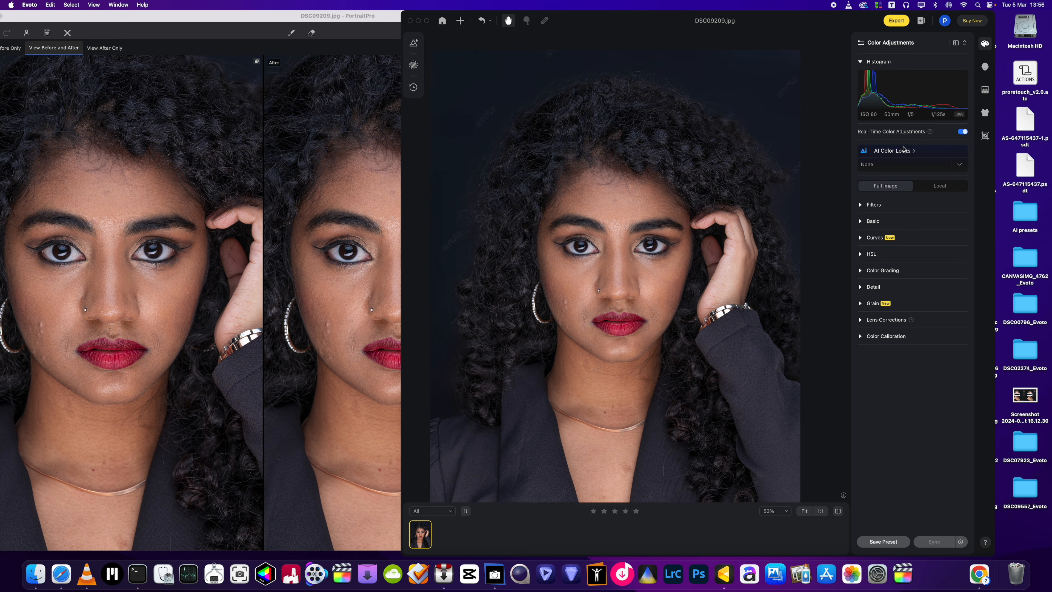
left_click(904, 150)
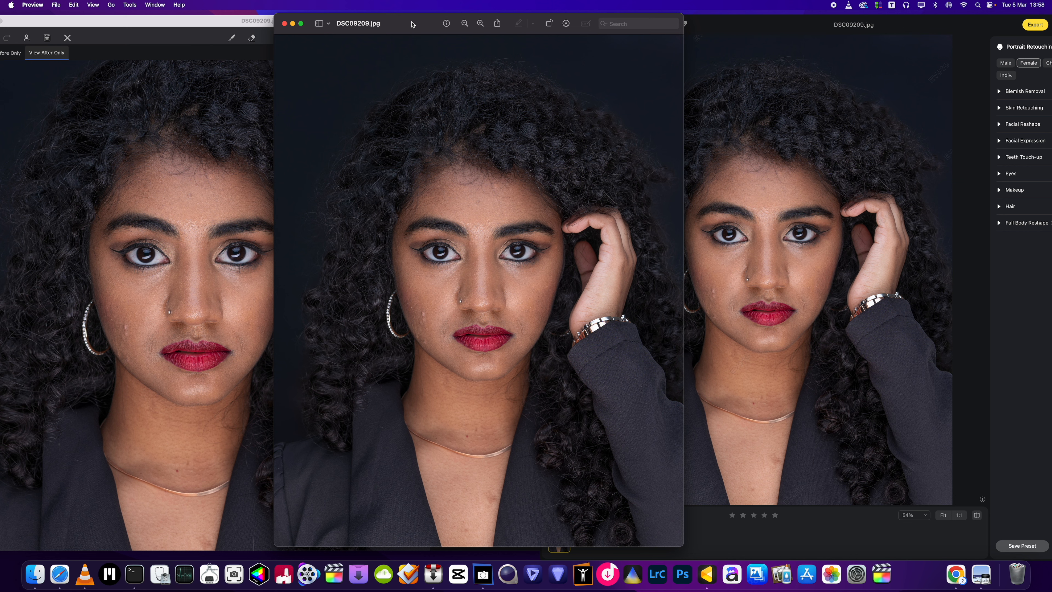
Position the original photo's Preview window between the PortraitPro and Evoto portraits for comparison, with the Evoto portrait enlarged to 67%.
left_click_drag(411, 24, 455, 22)
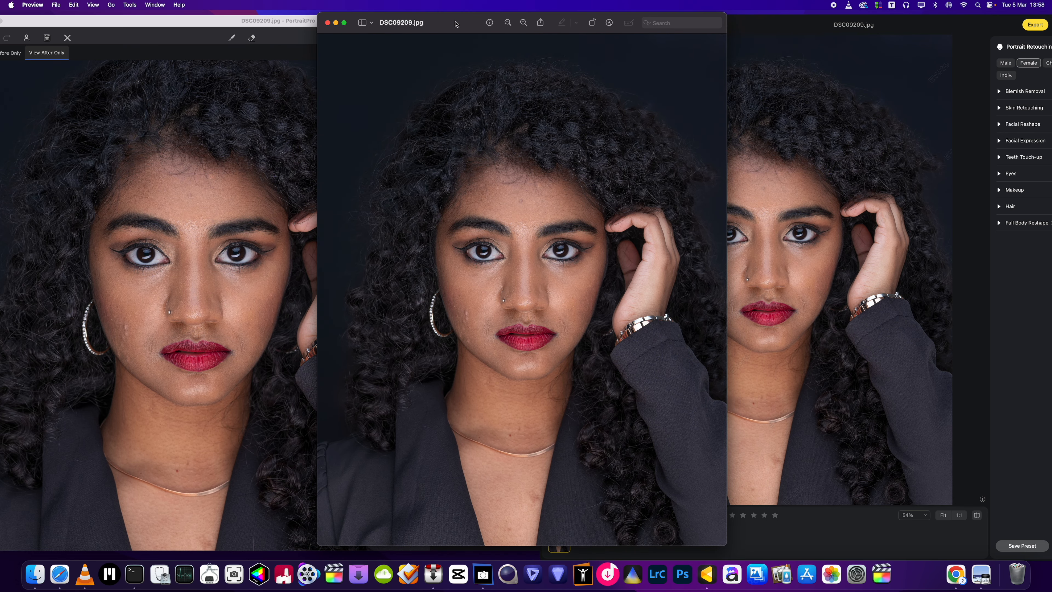
left_click_drag(456, 23, 426, 26)
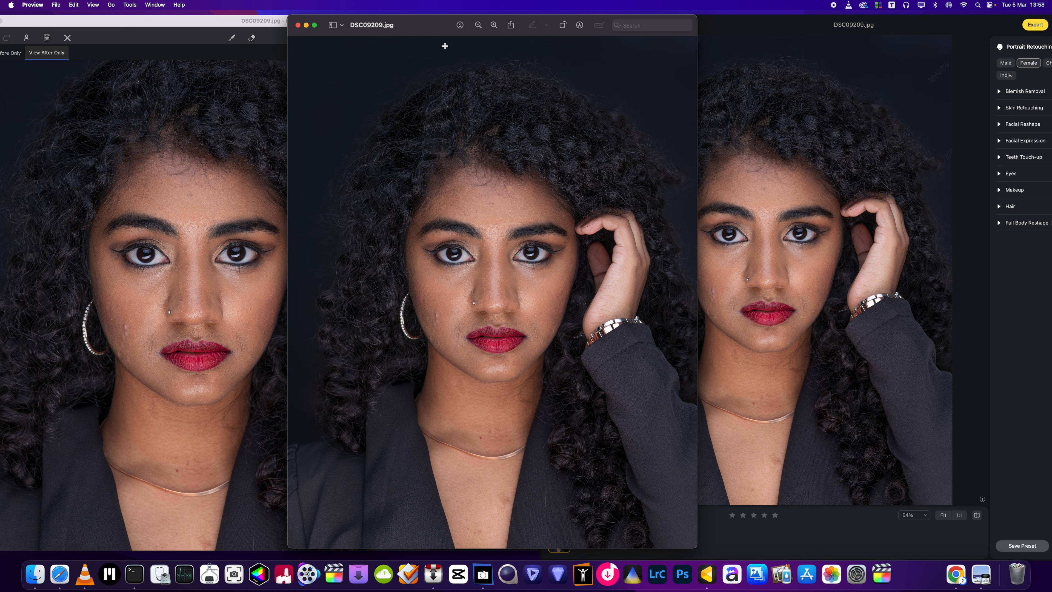
left_click_drag(442, 25, 402, 22)
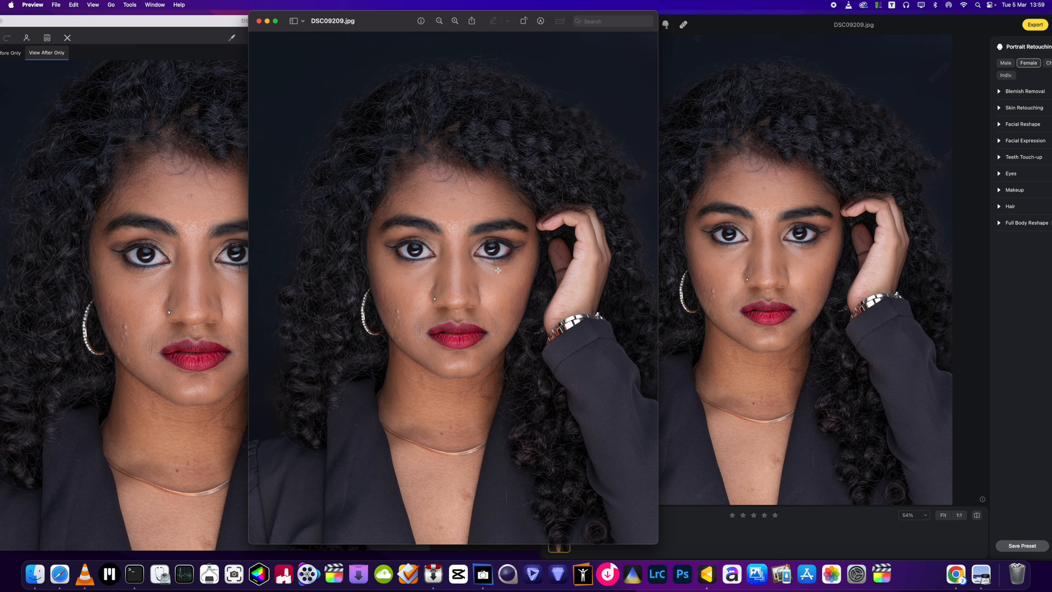
scroll(789, 193, "up", 2)
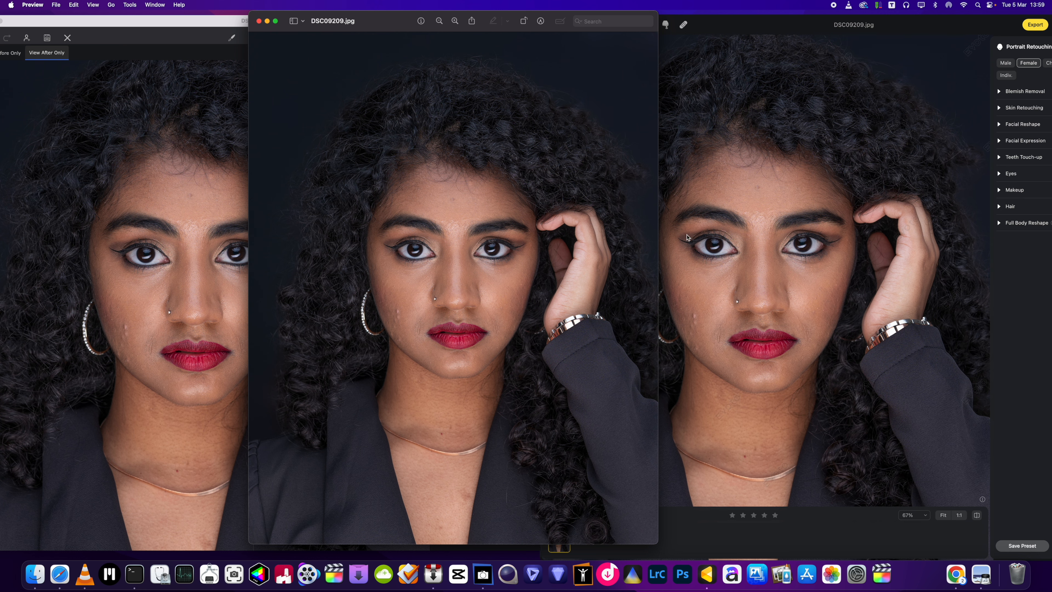
left_click_drag(413, 14, 348, 14)
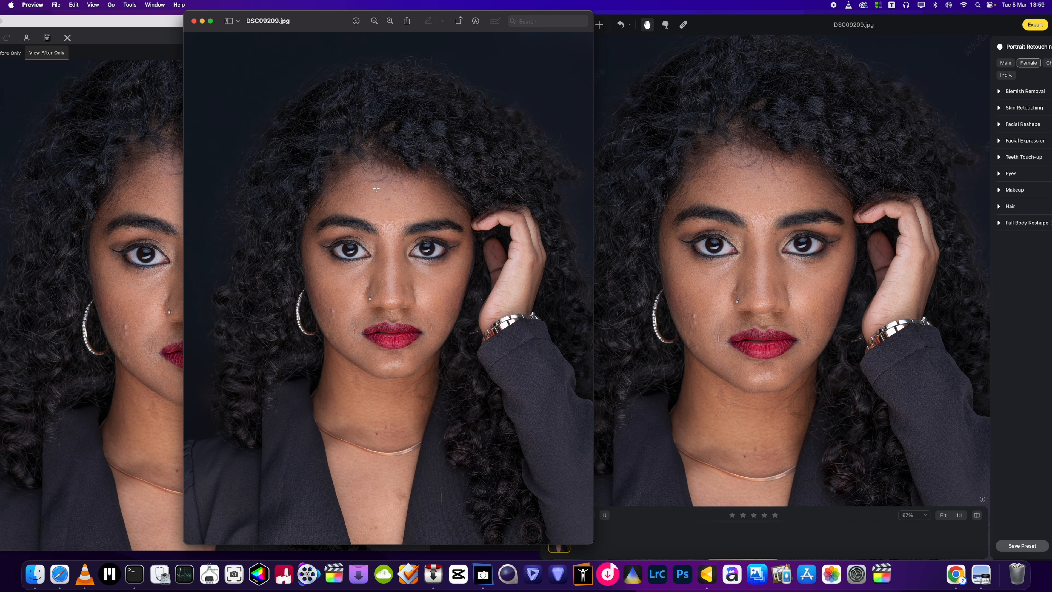
Zoom the original photo, the Evoto portrait and the PortraitPro portrait for comparison, with PortraitPro at 39%.
left_click(390, 21)
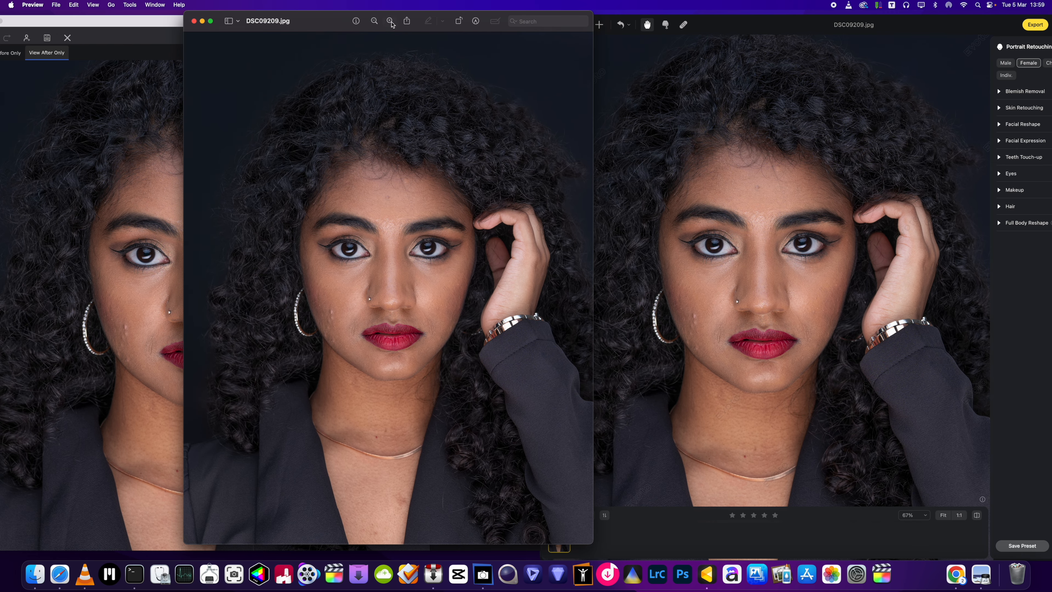
scroll(418, 275, "up", 1)
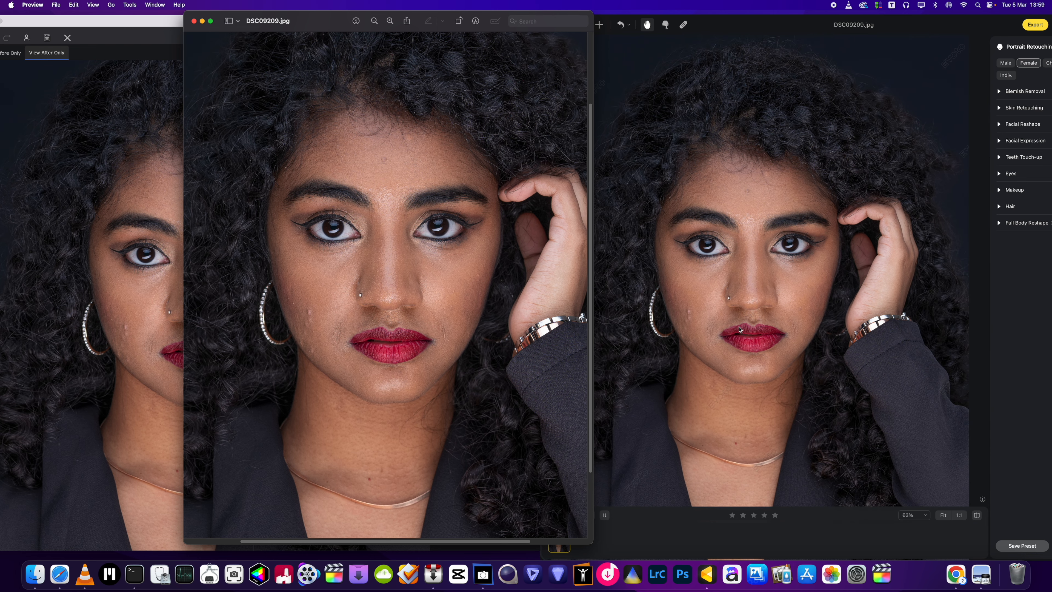
scroll(711, 313, "down", 3)
scroll(424, 144, "down", 3)
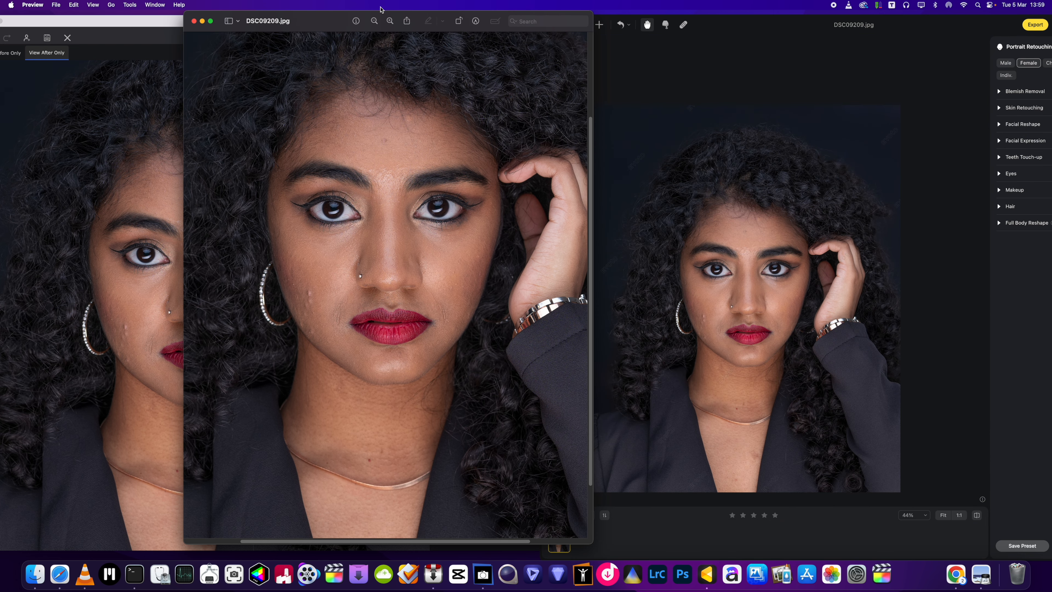
scroll(386, 190, "down", 3)
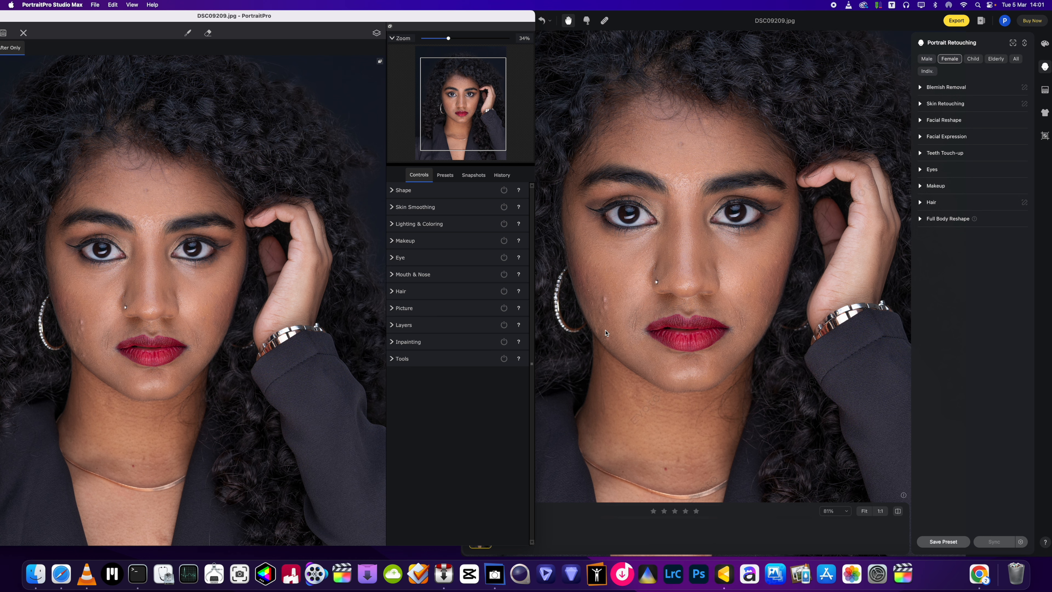
scroll(159, 312, "up", 2)
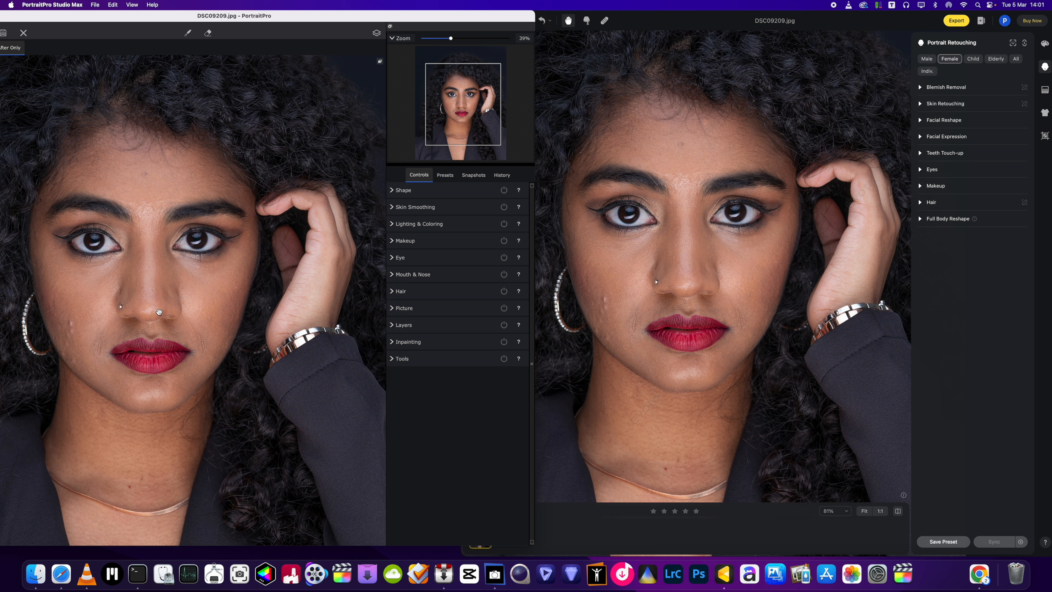
Switch to Evoto and apply Blemish Removal with Freckle & Acne at 100 and Freckle at 98.
left_click(589, 321)
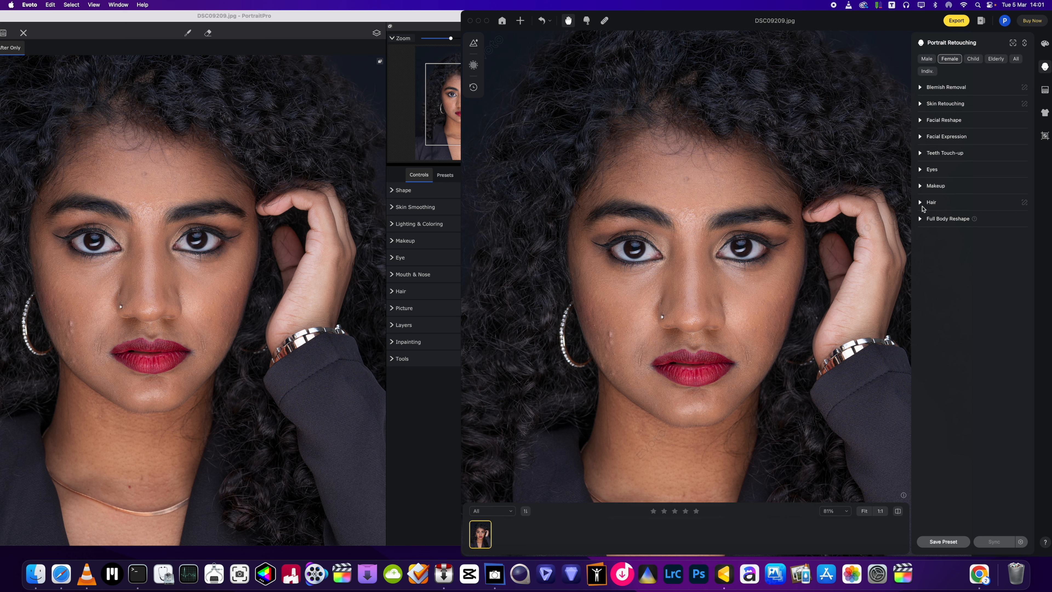
left_click(921, 104)
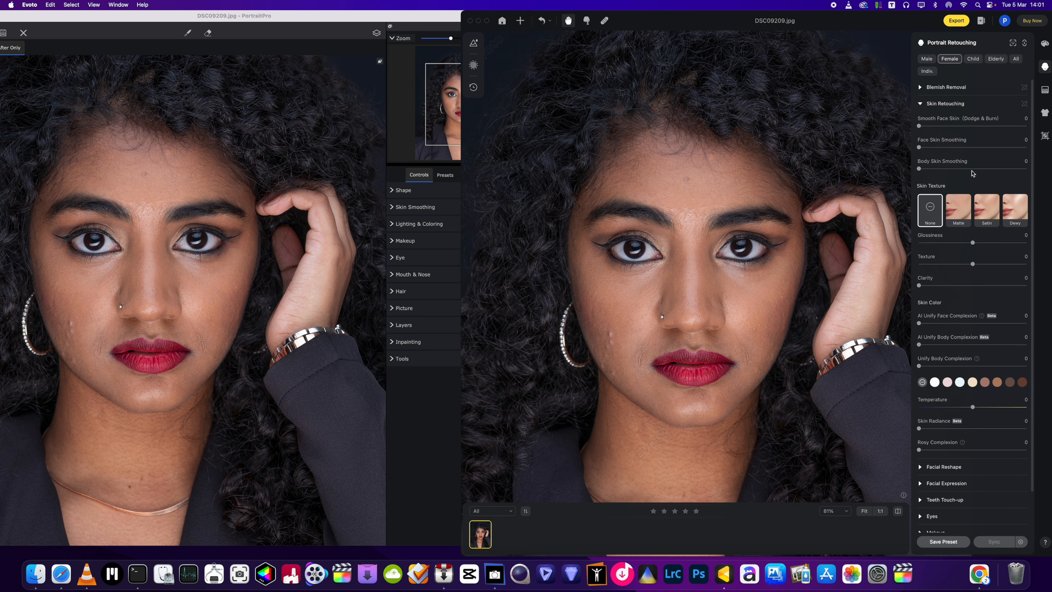
left_click(920, 88)
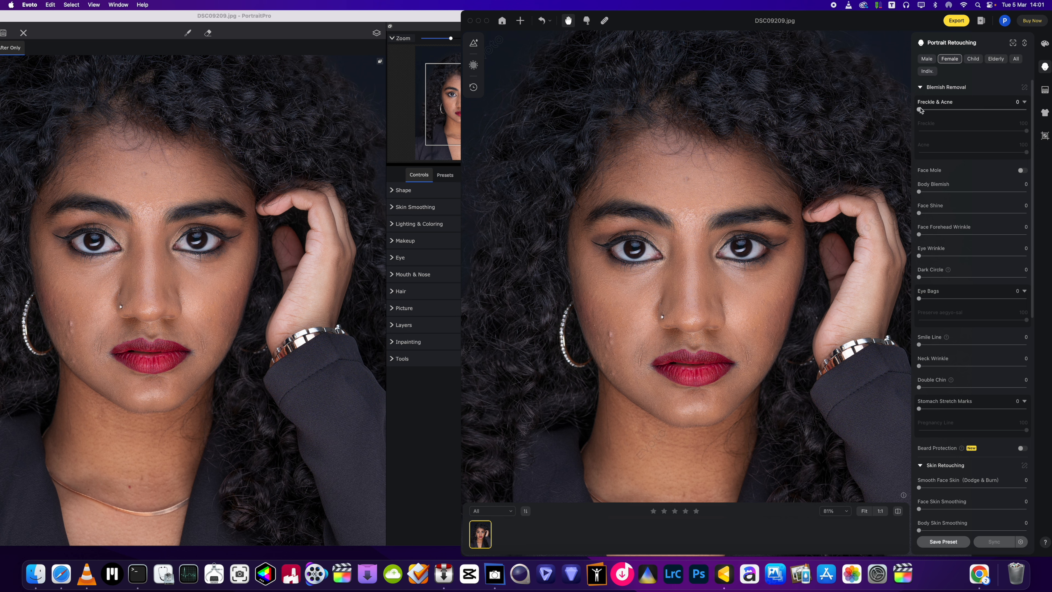
left_click_drag(920, 109, 918, 133)
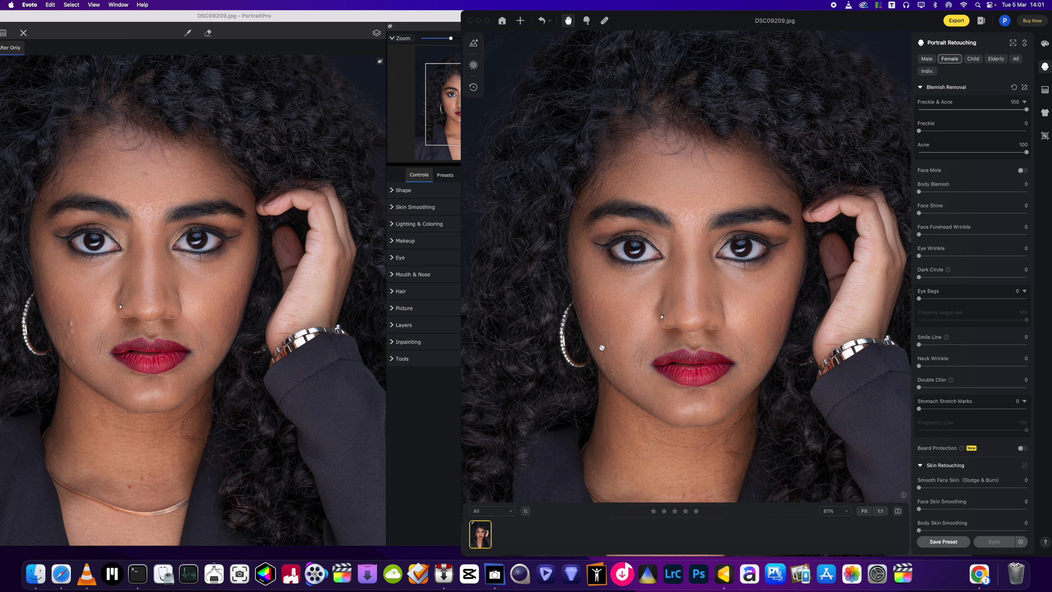
scroll(602, 348, "up", 3)
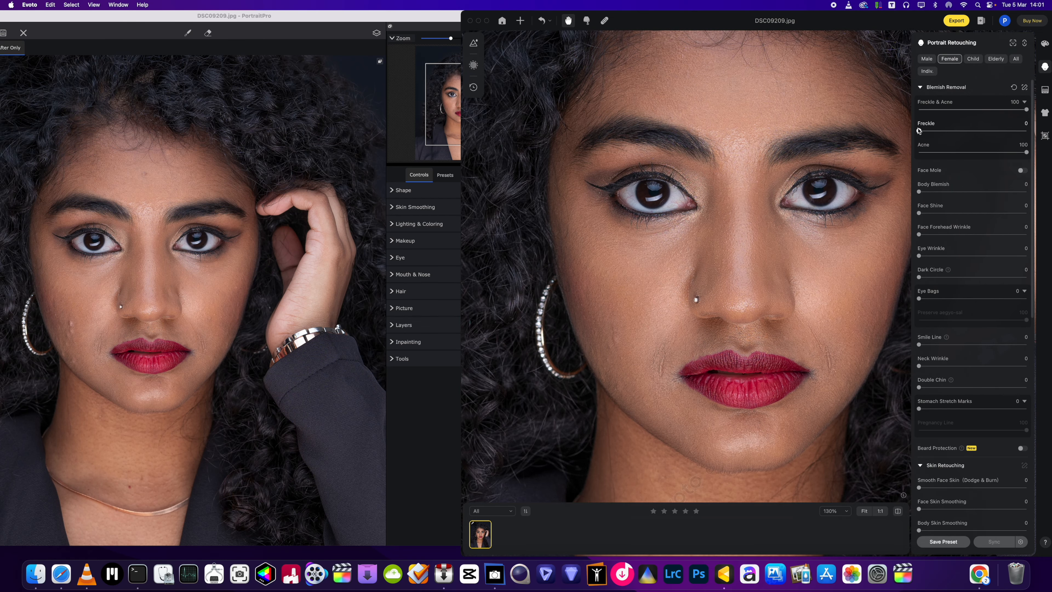
left_click_drag(919, 131, 1024, 135)
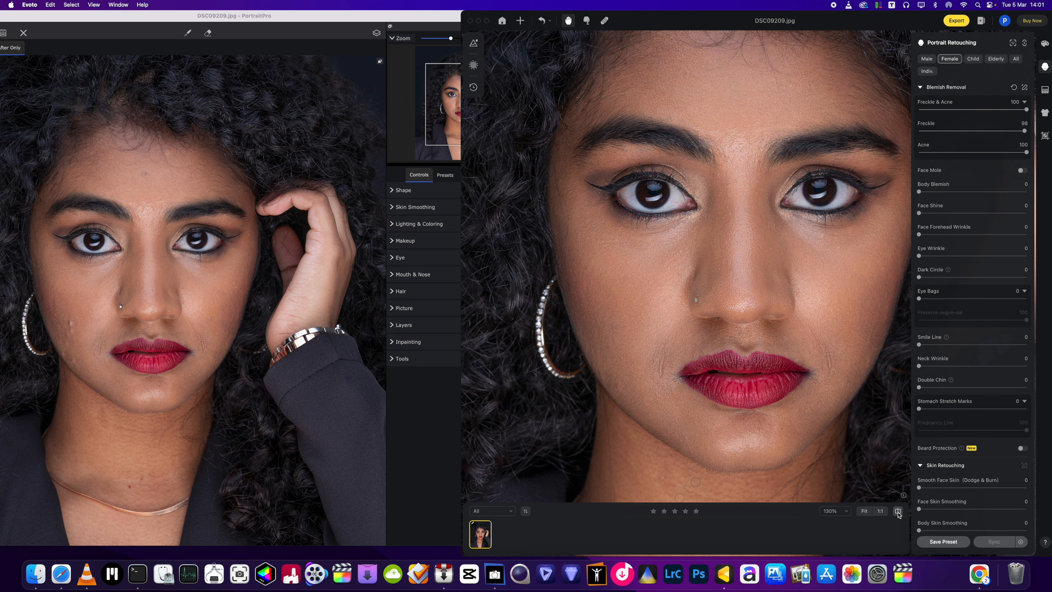
Compare the Evoto portrait before and after blemish removal several times, then view it at 71%.
left_click(898, 513)
left_click(898, 512)
left_click(899, 511)
left_click(899, 512)
left_click(899, 511)
left_click(899, 511)
left_click(899, 512)
left_click(899, 511)
left_click(899, 512)
scroll(638, 384, "down", 5)
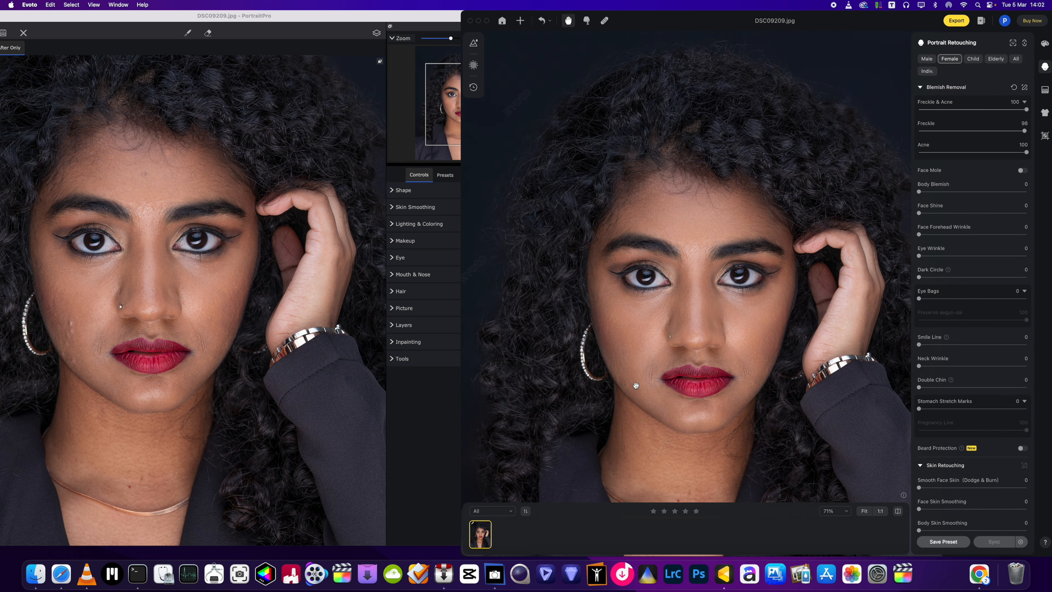
Switch to PortraitPro, shift its window clear of the screen edge and set Skin Smoothing's Spot Removal to 10 Maximum Sensitivity.
left_click_drag(246, 16, 284, 15)
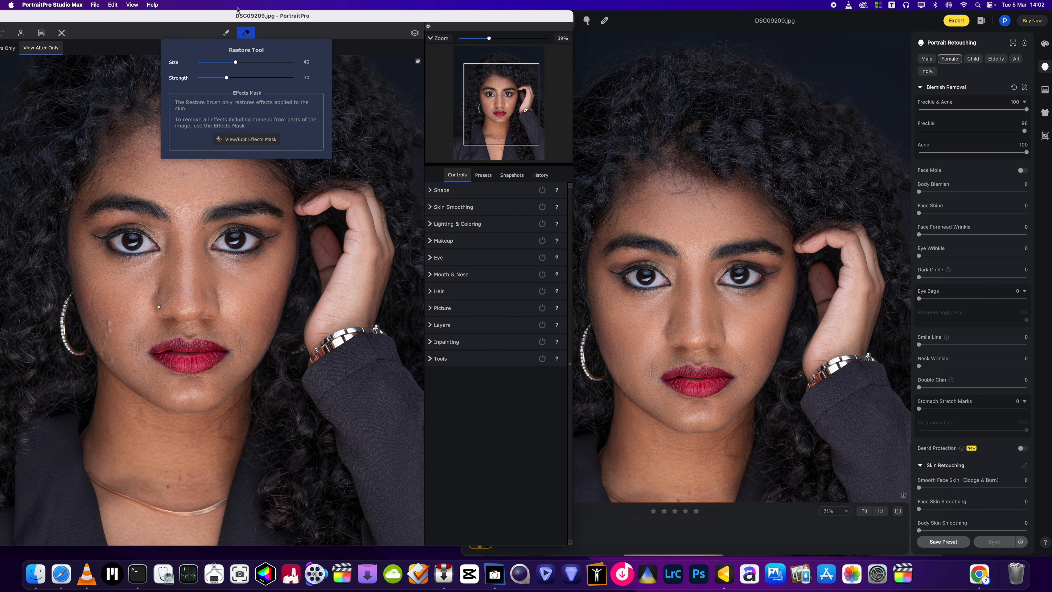
left_click_drag(218, 19, 225, 19)
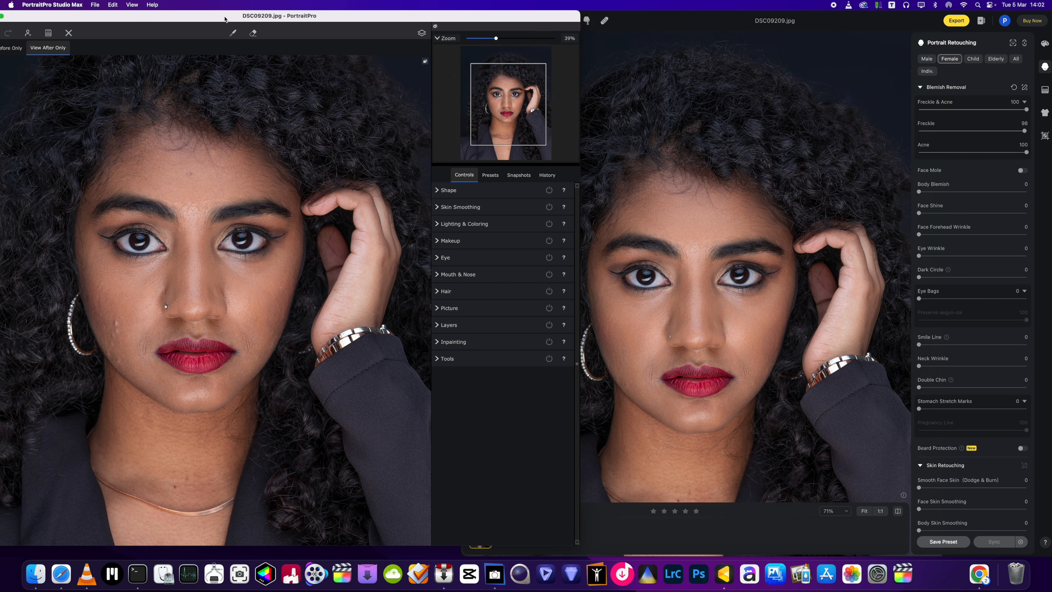
left_click(439, 208)
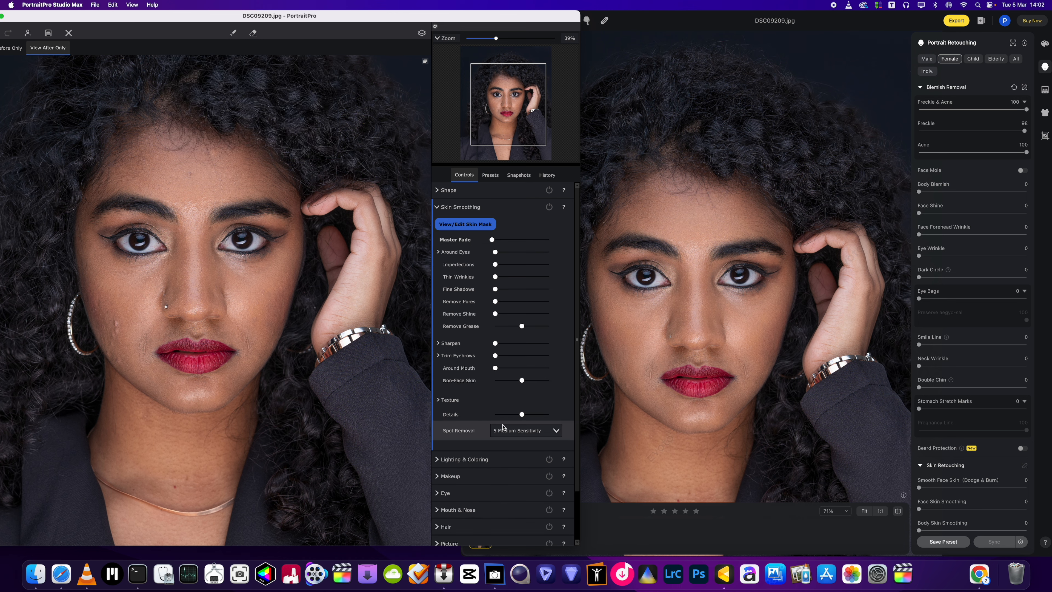
scroll(240, 367, "up", 2)
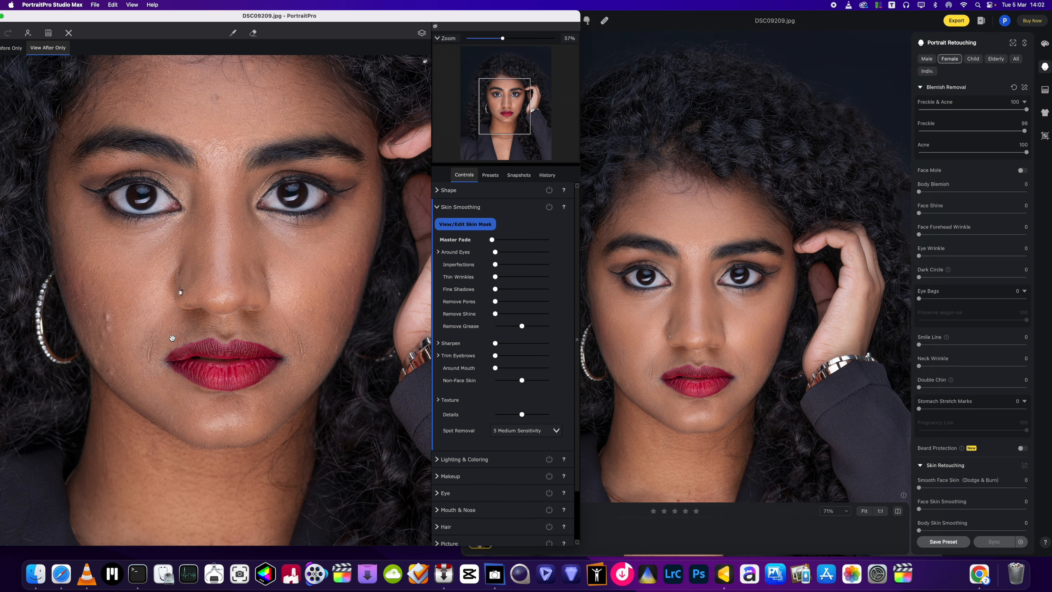
scroll(213, 353, "up", 3)
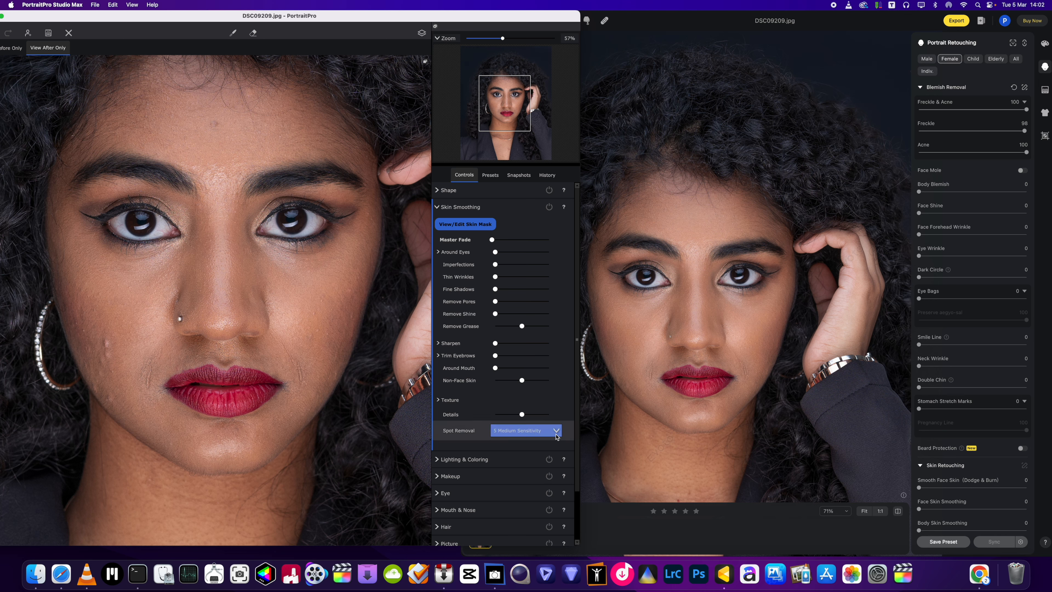
left_click(535, 431)
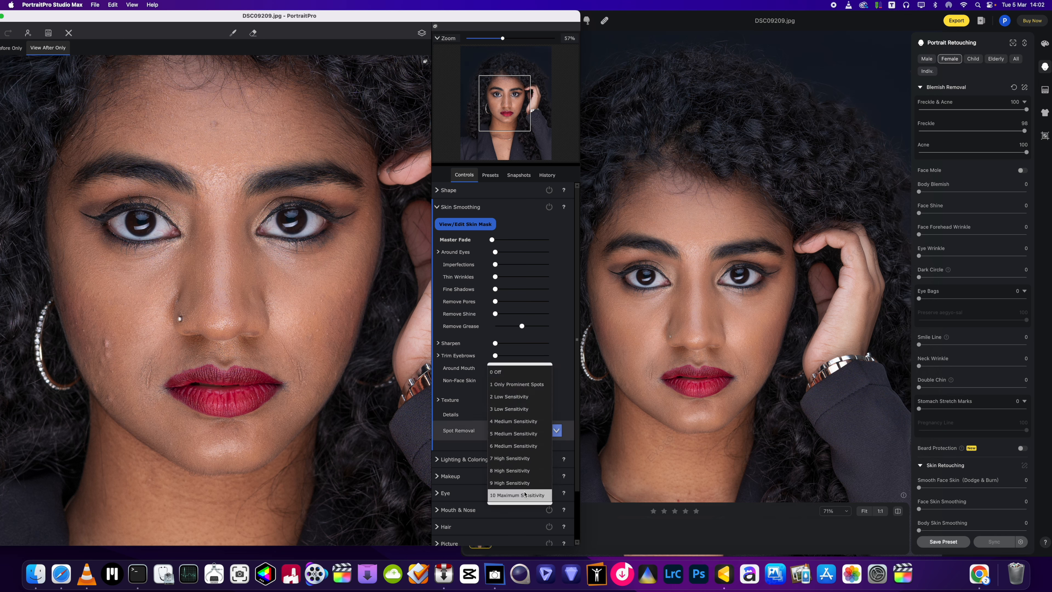
left_click(524, 494)
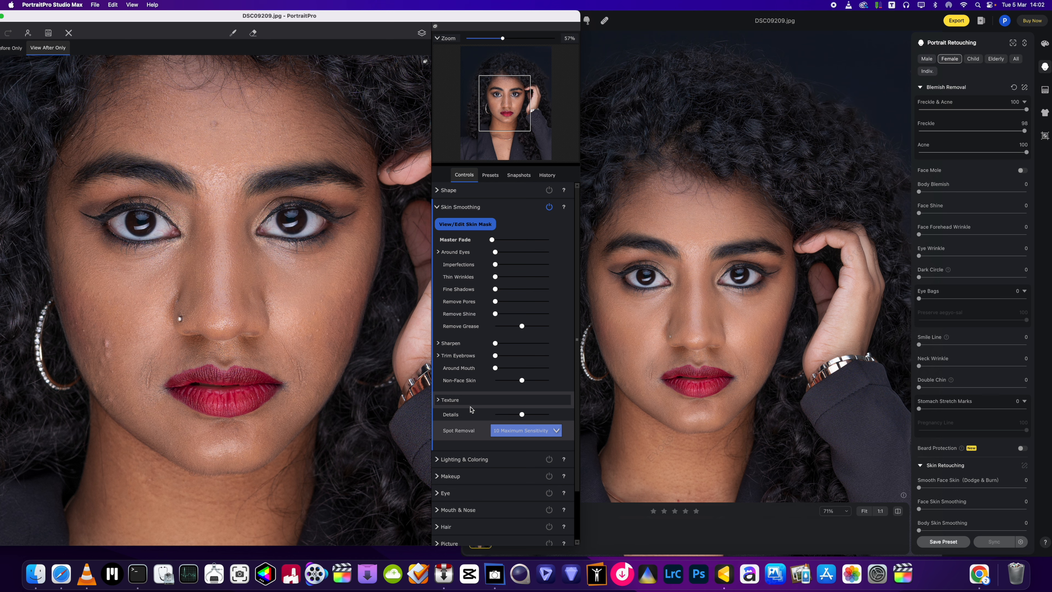
Raise Skin Smoothing's Remove Pores to 75 and Imperfections to its maximum in PortraitPro.
left_click_drag(496, 301, 532, 302)
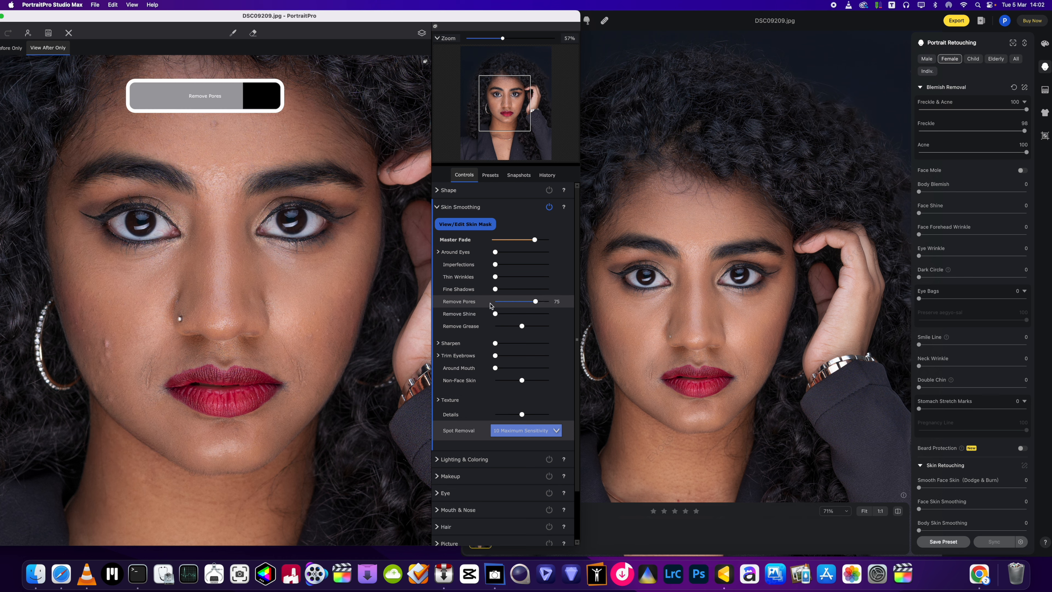
left_click_drag(495, 264, 566, 273)
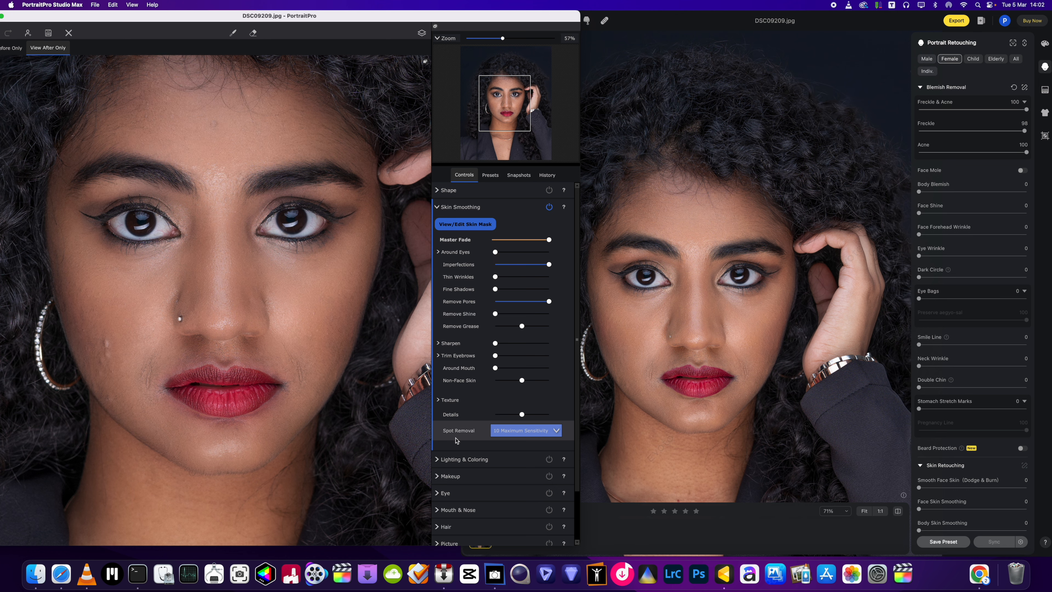
Toggle PortraitPro's before and after views repeatedly to examine how the smoothing treats the cheek blemishes and skin.
left_click(421, 33)
left_click(421, 32)
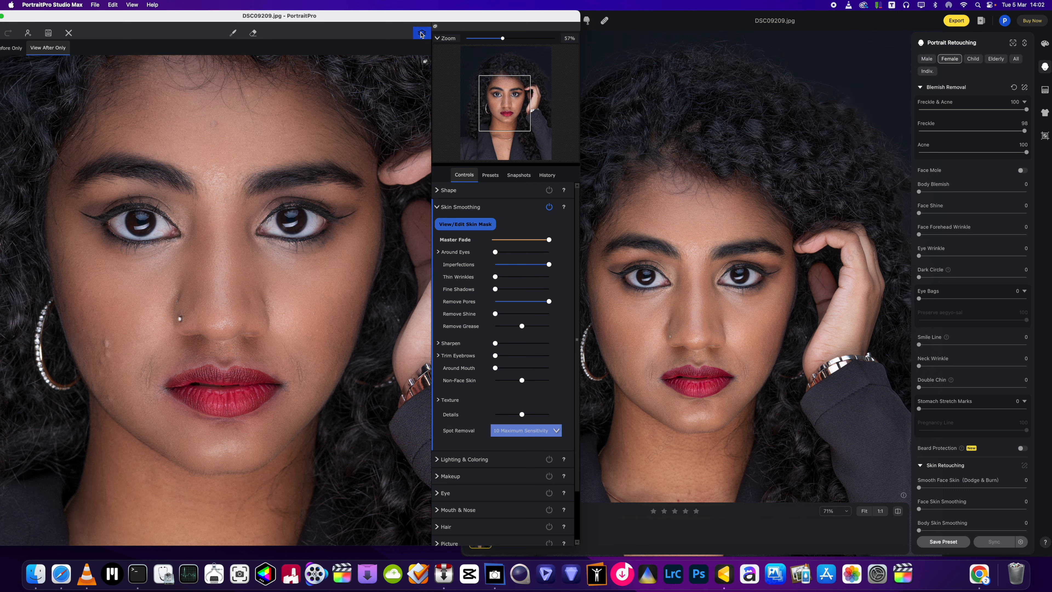
left_click(421, 33)
left_click(421, 35)
left_click(421, 35)
left_click(421, 35)
left_click(421, 35)
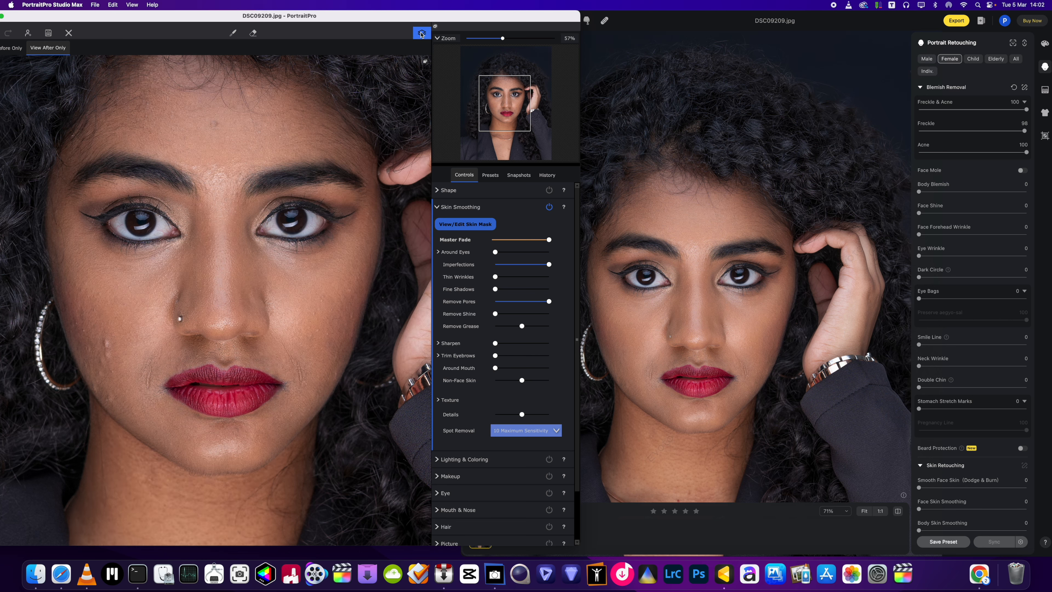
left_click(421, 34)
left_click(421, 34)
left_click(420, 34)
left_click(421, 34)
left_click(421, 34)
left_click(421, 34)
left_click(421, 34)
left_click(421, 34)
left_click(421, 34)
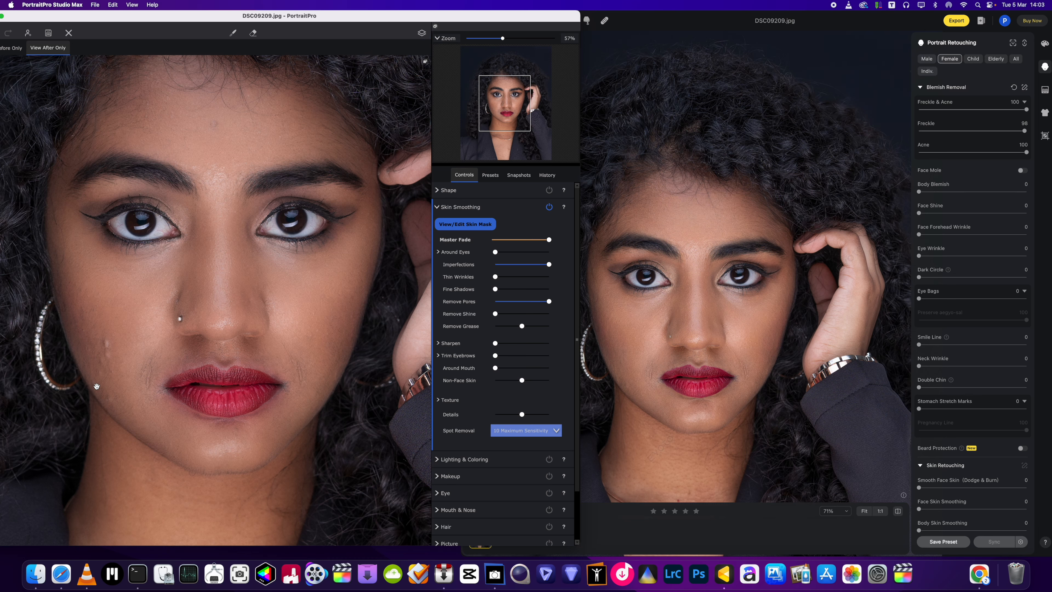
left_click(424, 35)
left_click(425, 36)
left_click(425, 37)
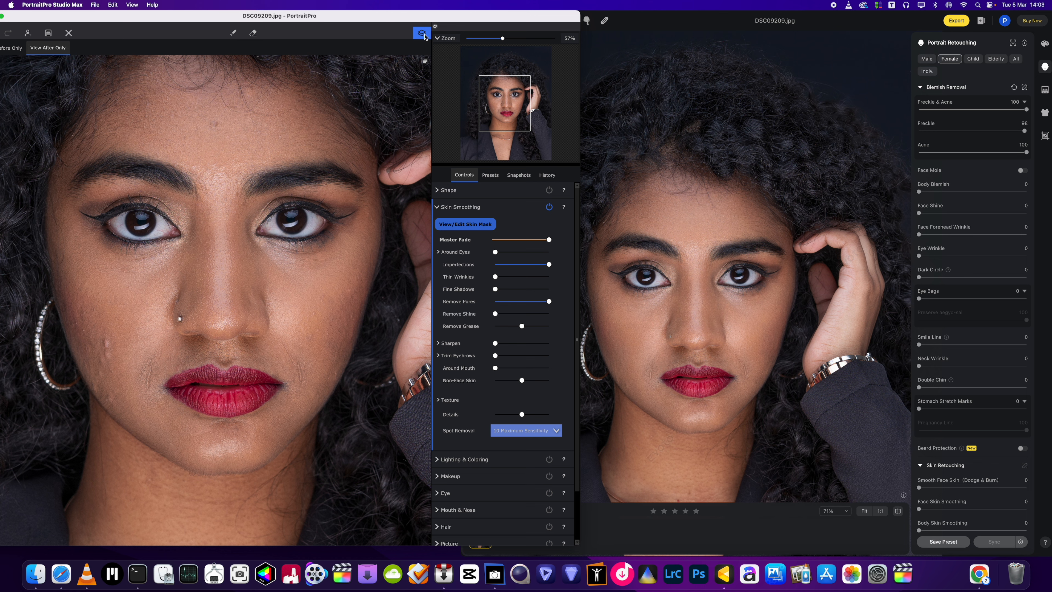
left_click(425, 36)
left_click(425, 37)
left_click(424, 37)
left_click(425, 37)
left_click(425, 36)
left_click(424, 37)
left_click(425, 37)
Lower the Skin Smoothing Master Fade to zero in PortraitPro and return to the Evoto portrait.
left_click_drag(549, 240, 492, 241)
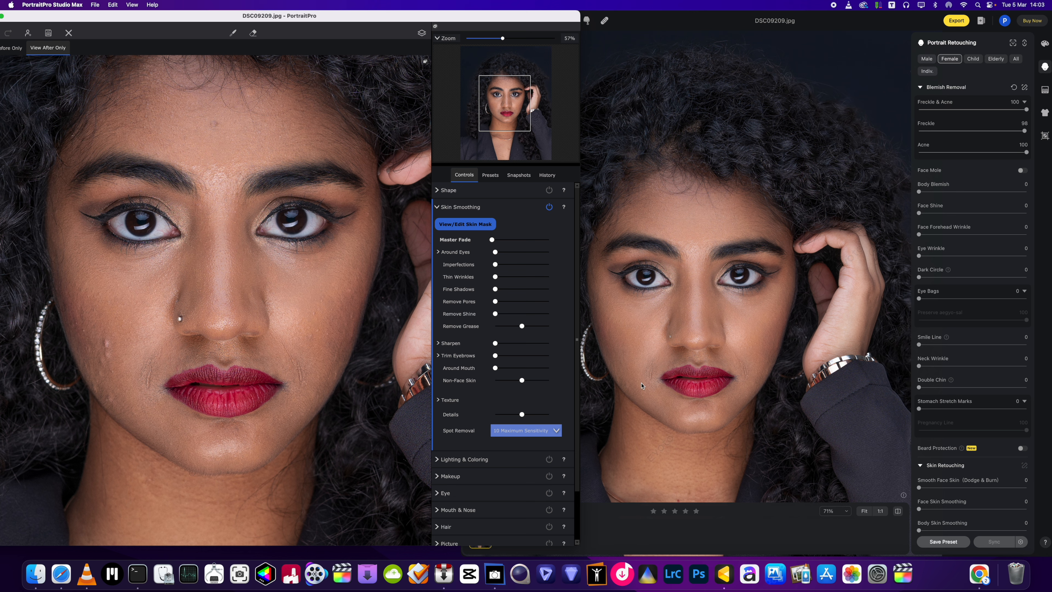
left_click(629, 386)
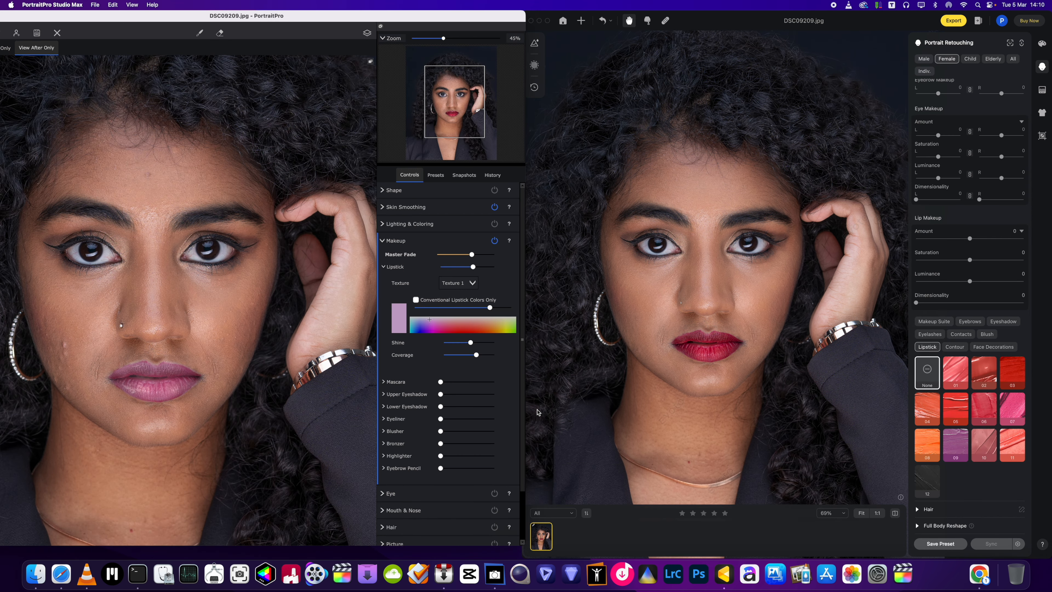
Show both portraits smaller, and apply lipstick 01 with the Satin texture in Evoto.
scroll(214, 390, "down", 3)
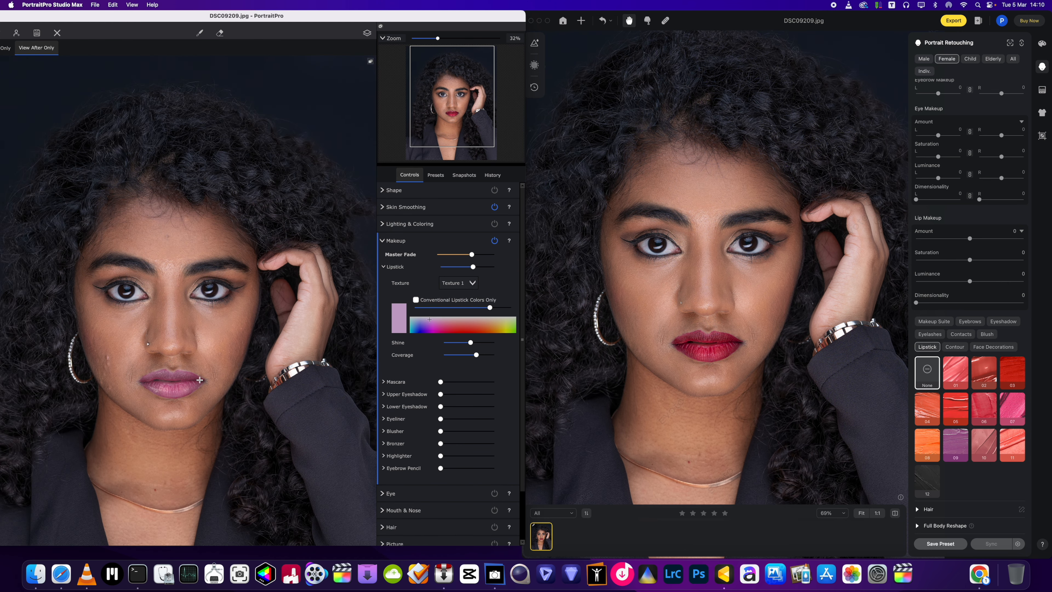
scroll(723, 297, "down", 3)
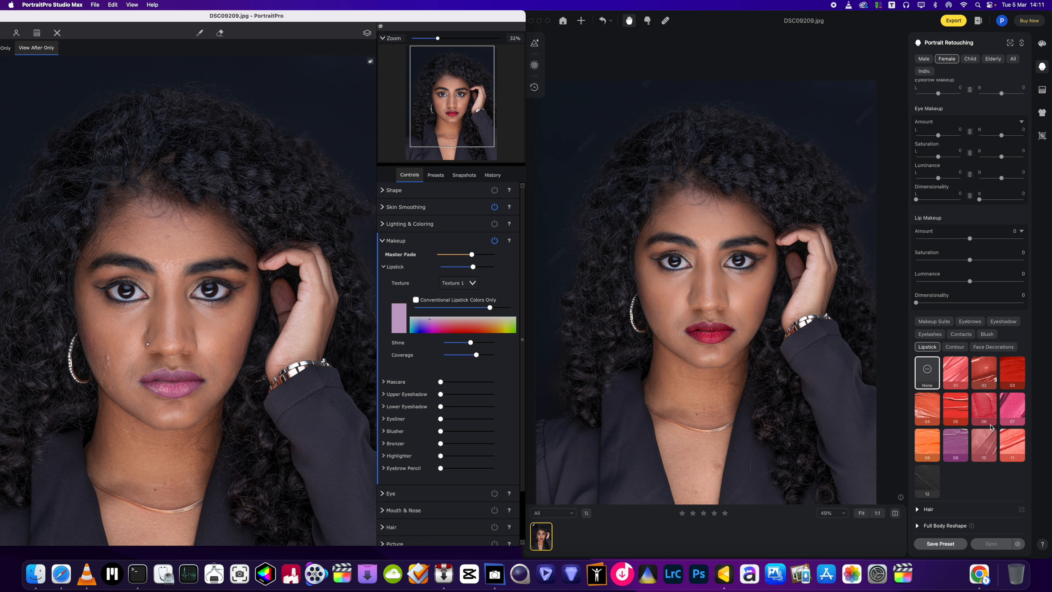
left_click(936, 349)
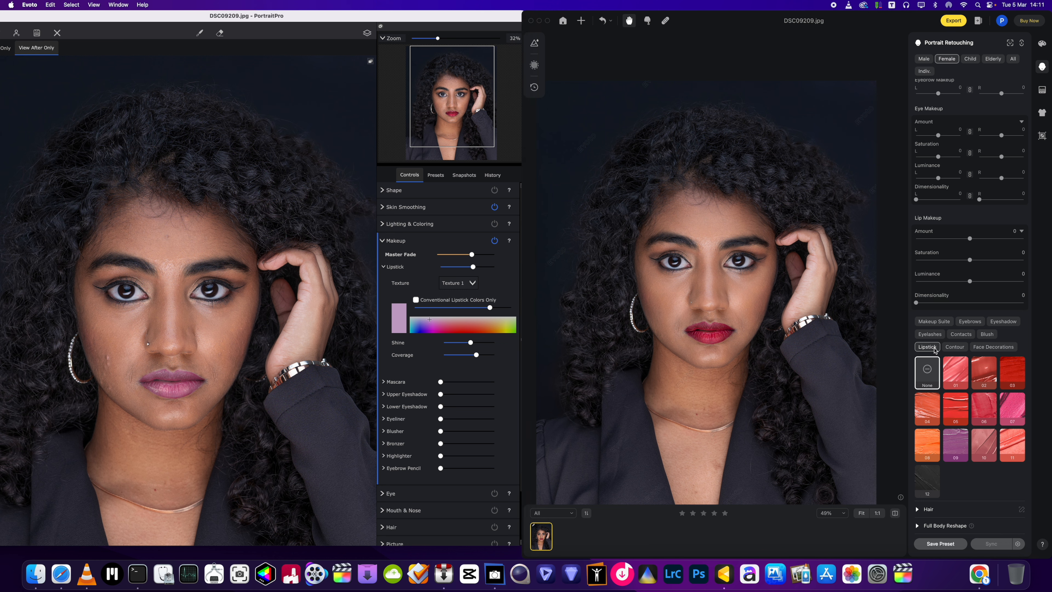
left_click(957, 374)
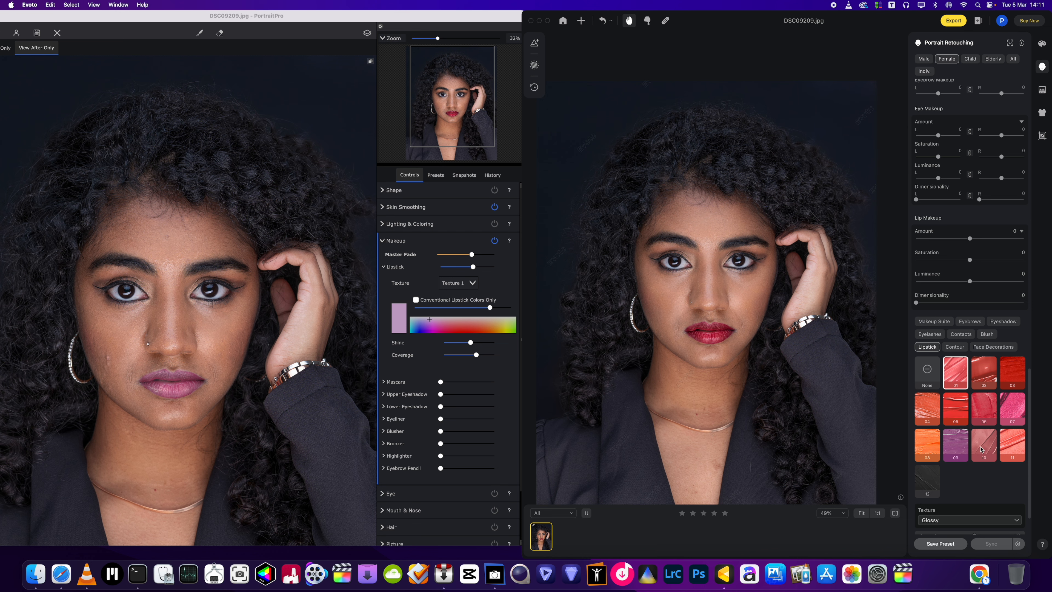
scroll(974, 414, "down", 2)
left_click(999, 477)
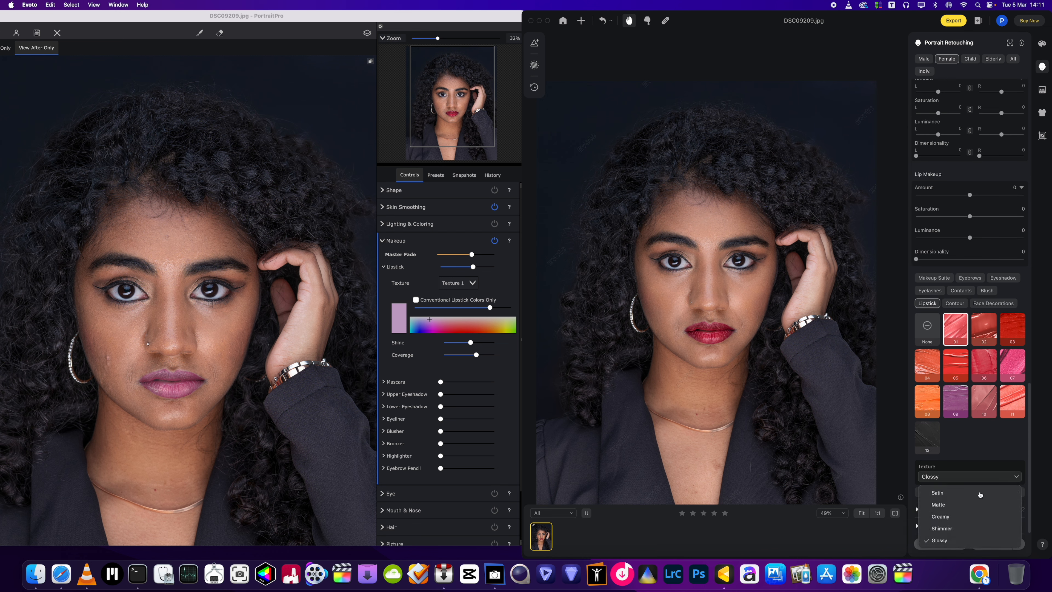
left_click(958, 498)
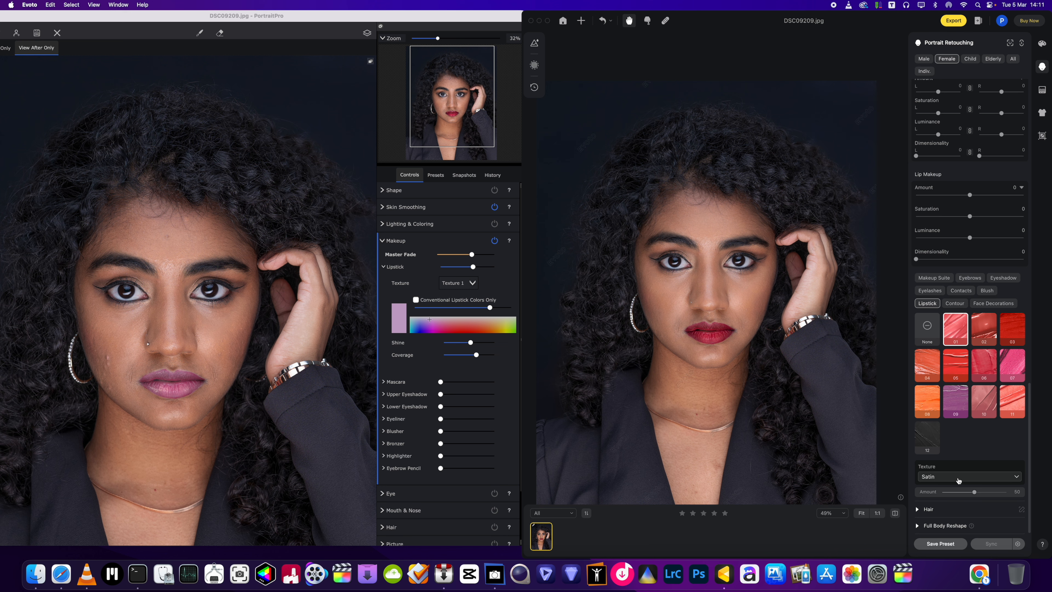
Check the lipstick texture options and change the Evoto lipstick to shade 12.
left_click(958, 480)
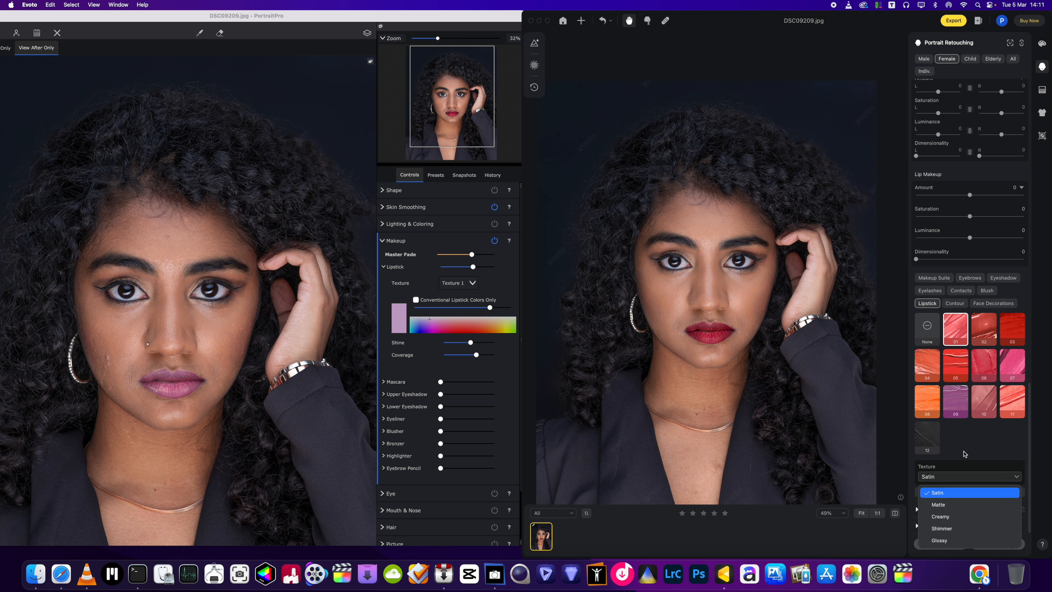
left_click(966, 448)
left_click(932, 443)
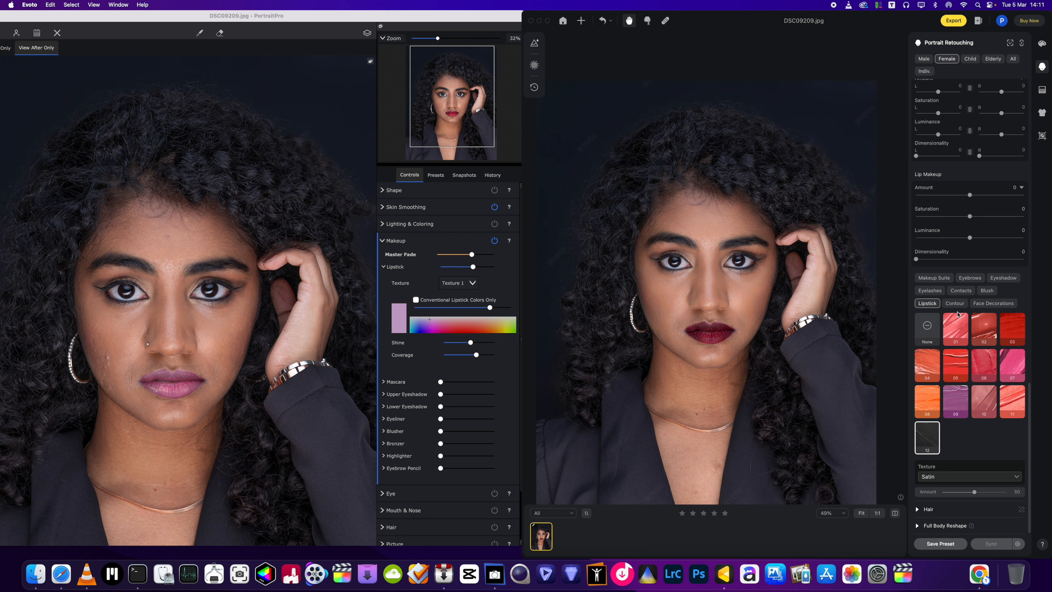
Remove the lipstick from the Evoto portrait and toggle the Conventional Lipstick Colors Only option on and off in PortraitPro.
left_click(927, 332)
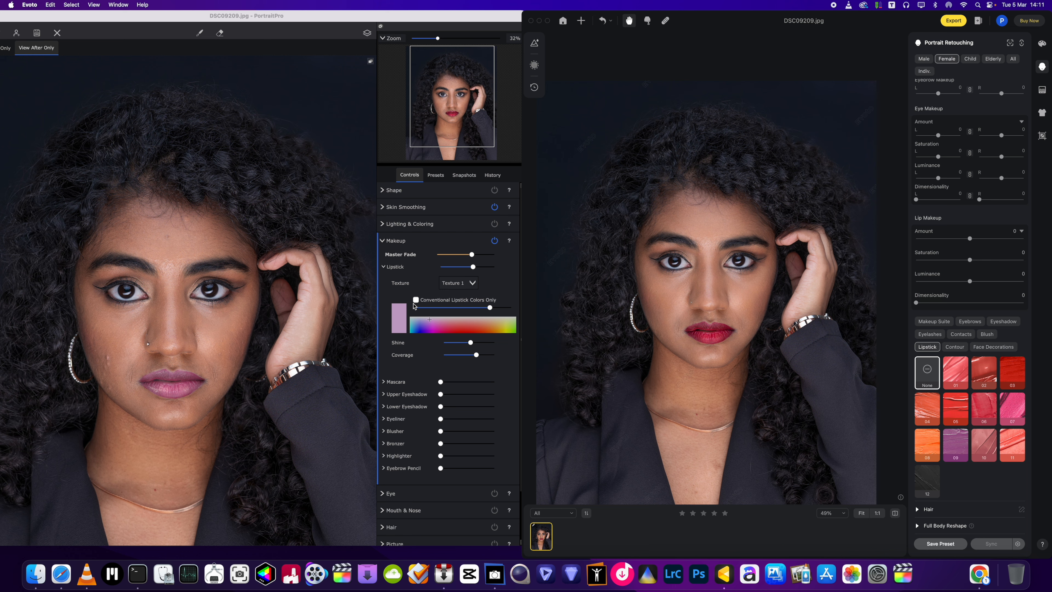
left_click(416, 303)
left_click(416, 300)
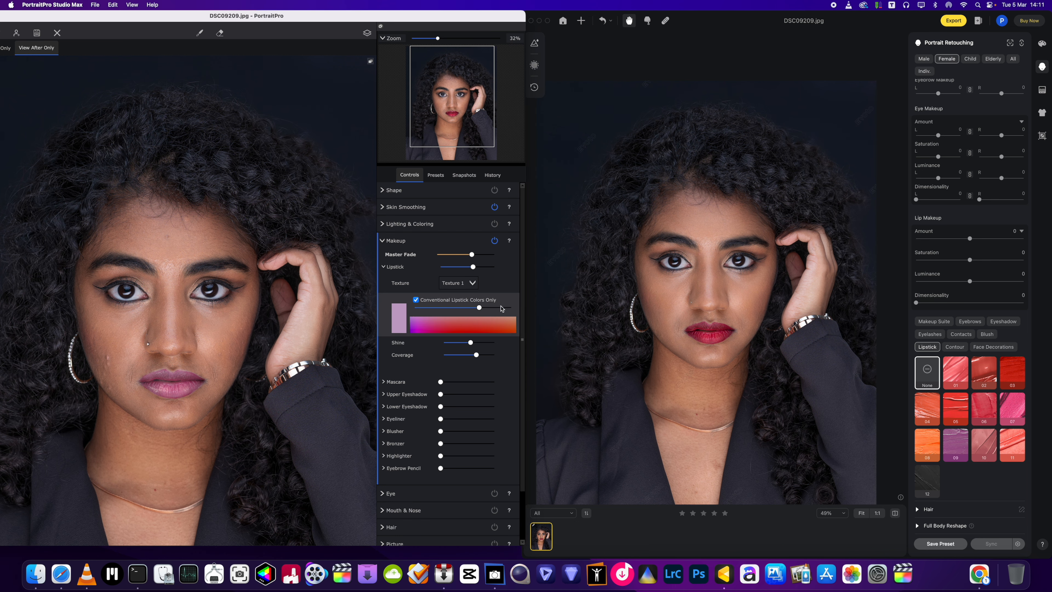
left_click(416, 300)
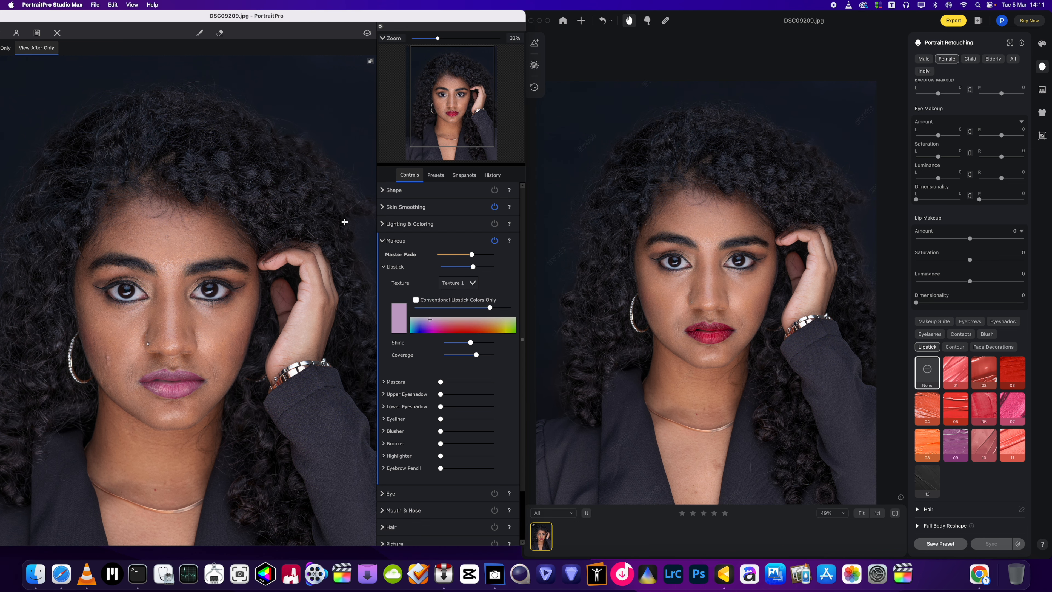
Change the PortraitPro lipstick colour to a reddish pink, and close the Makeup section.
left_click_drag(311, 19, 343, 18)
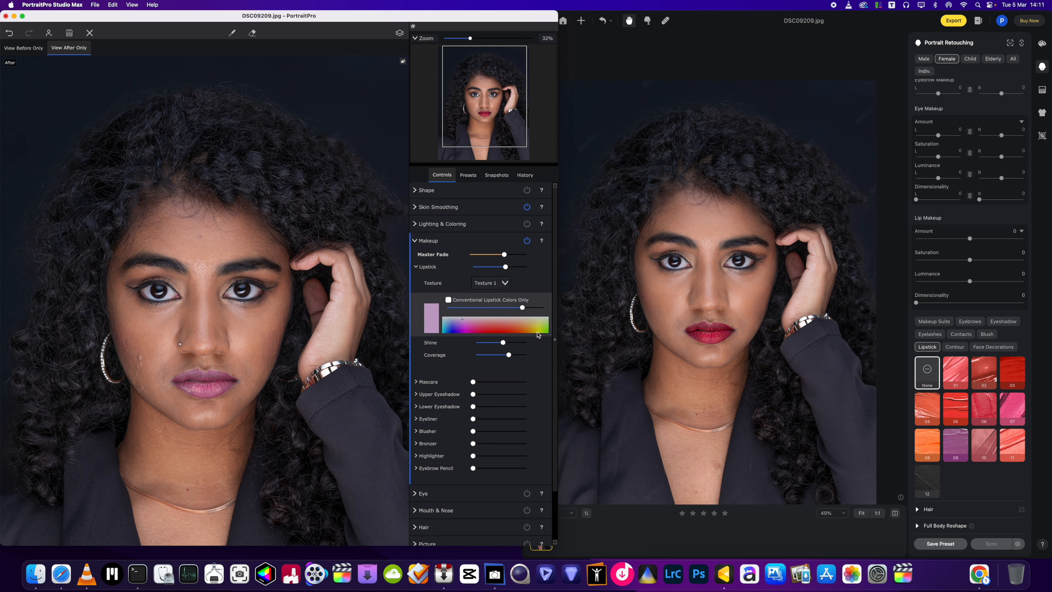
left_click_drag(540, 330, 468, 331)
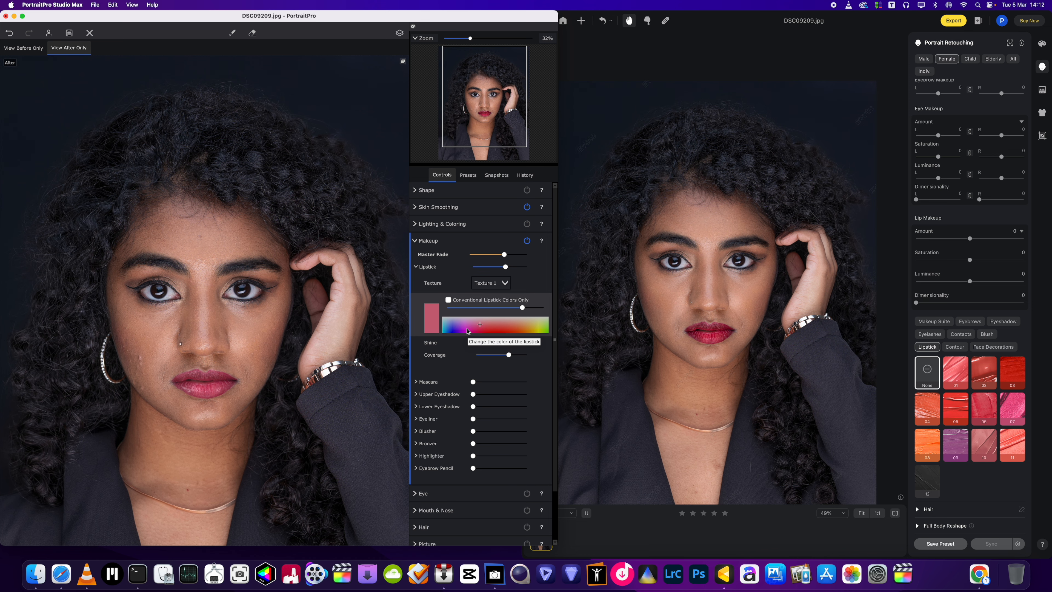
left_click_drag(418, 5, 415, 4)
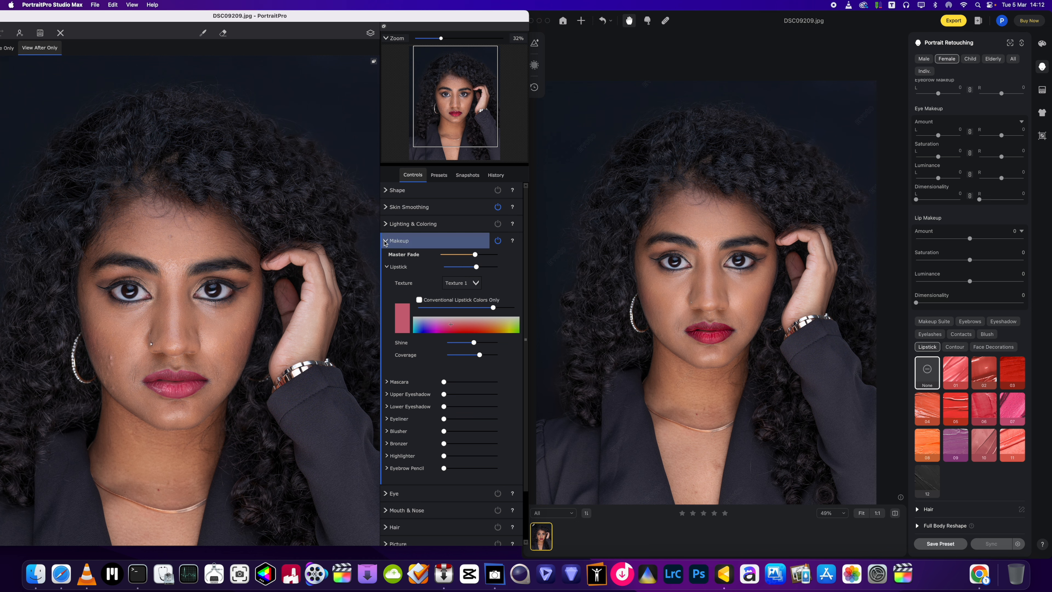
left_click(385, 241)
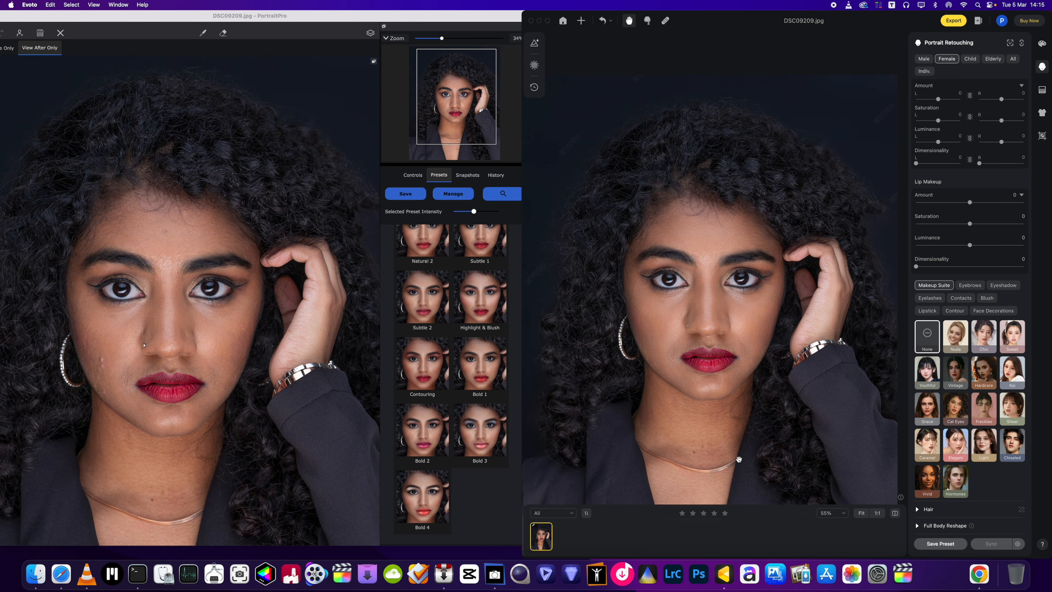
Try the Vivid, Light, Youthful and Nude makeup suites on the enlarged Evoto portrait, and reset the suite to None.
scroll(739, 458, "up", 3)
scroll(739, 459, "down", 2)
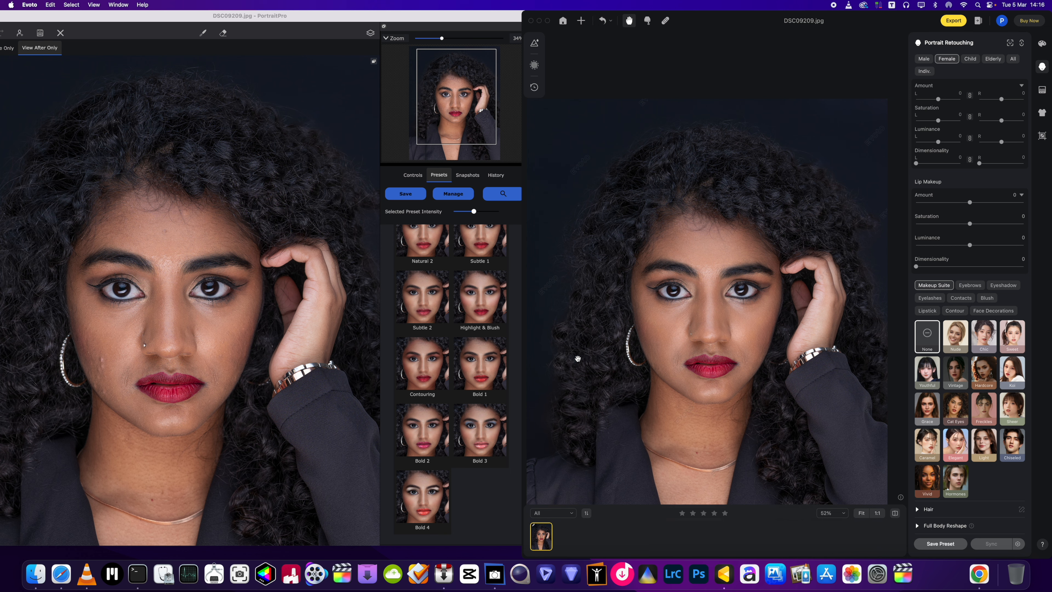
scroll(578, 358, "up", 3)
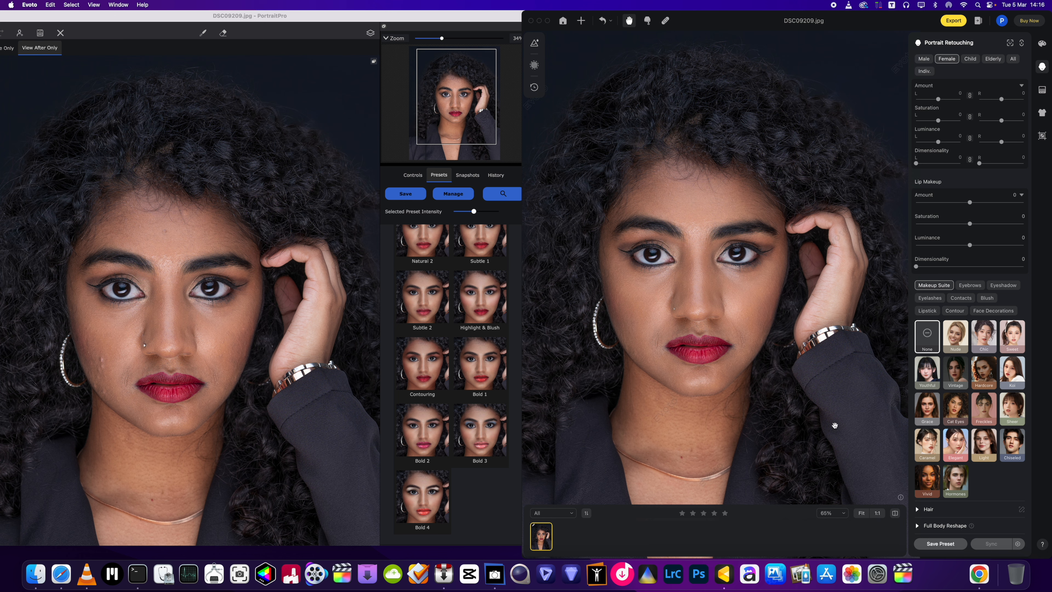
left_click(926, 484)
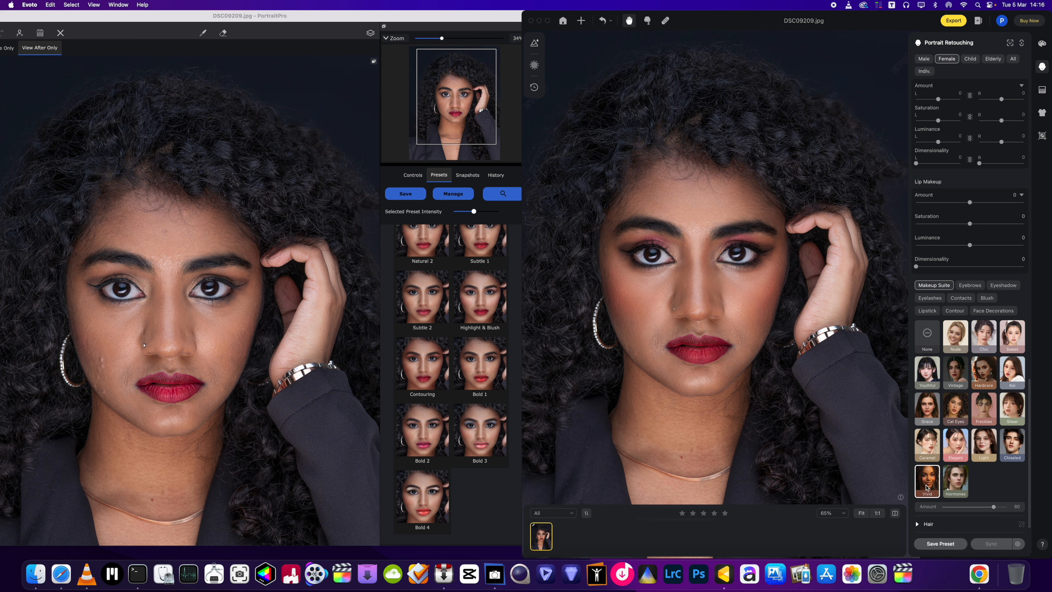
left_click(982, 449)
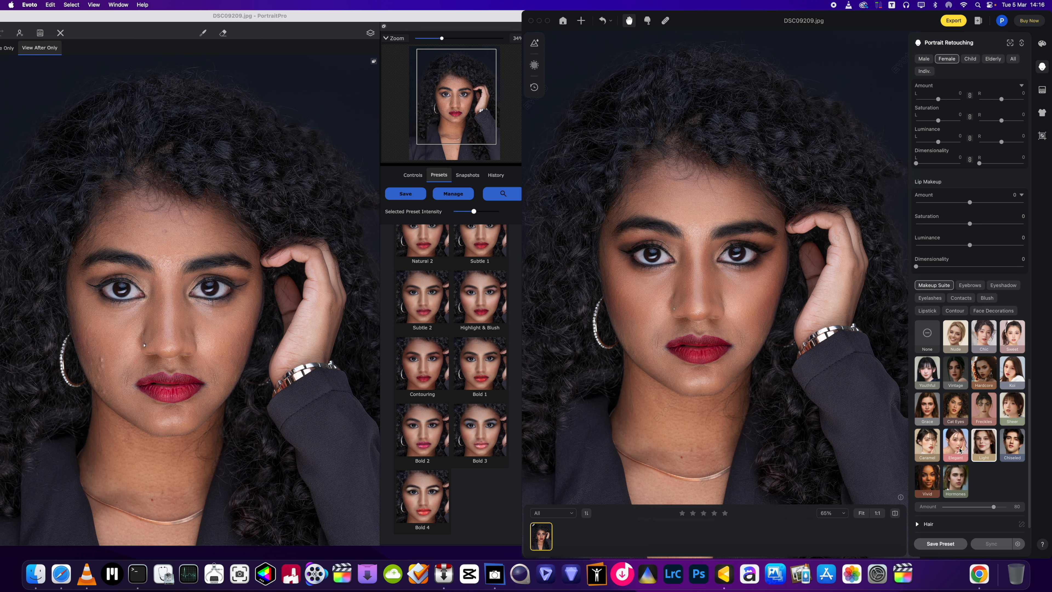
left_click(927, 372)
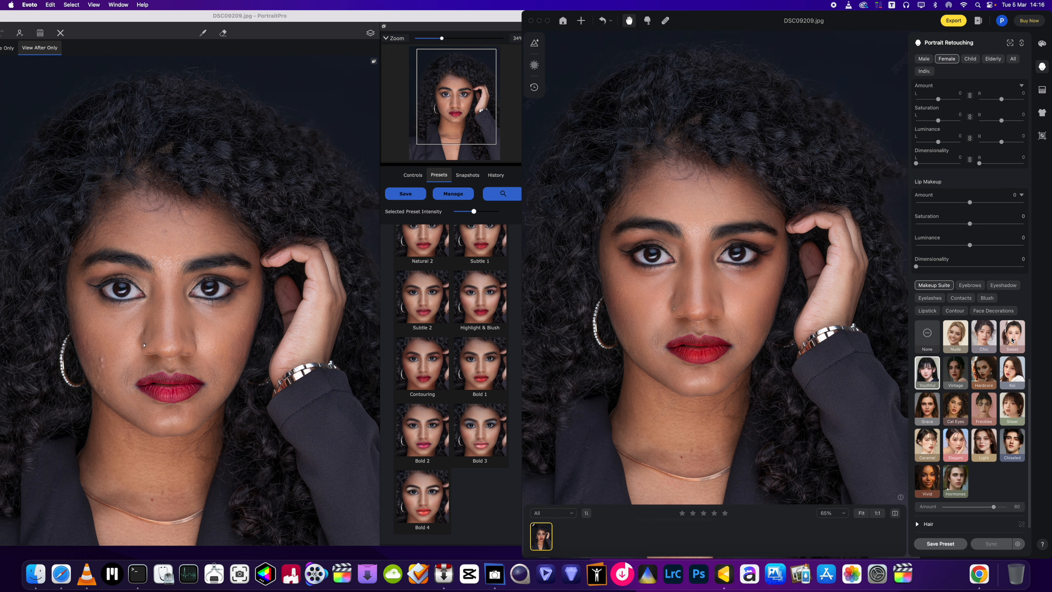
left_click(956, 335)
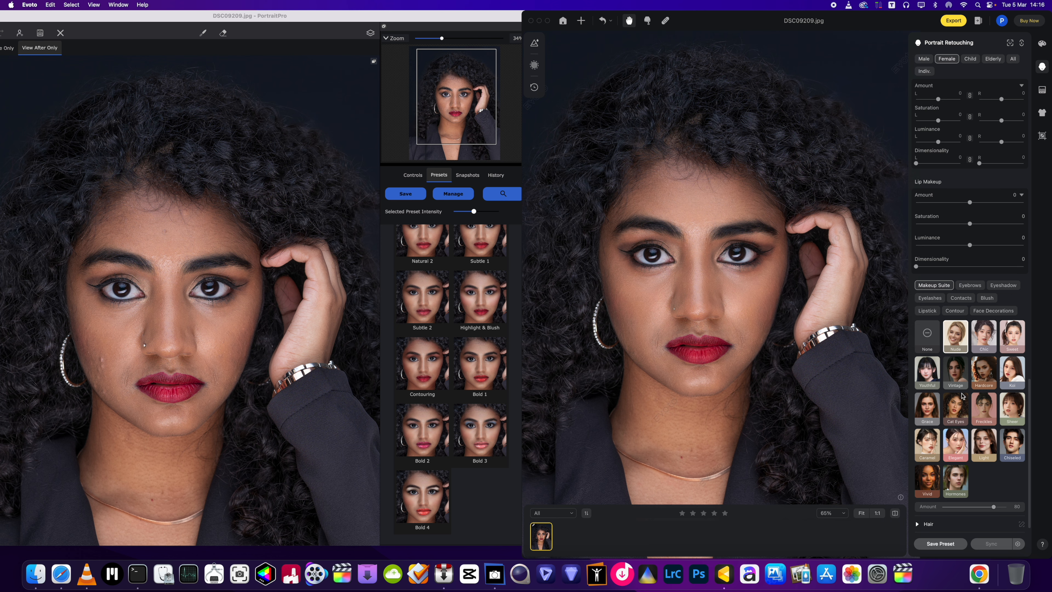
left_click(927, 334)
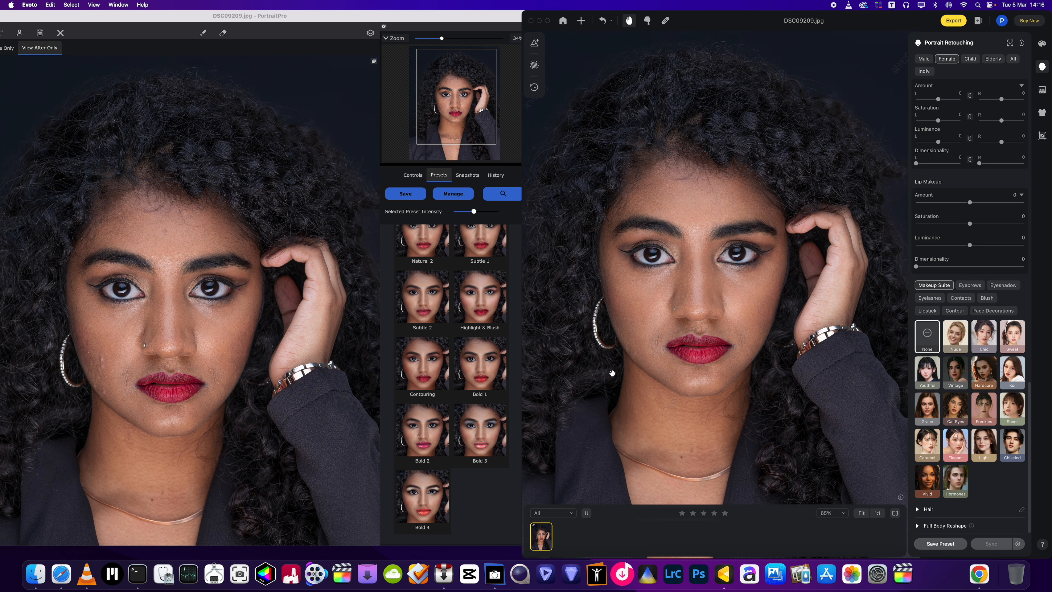
Try the Subtle 1, Subtle 2, Bold 3 and Bold 4 makeup presets in PortraitPro, and close the Makeup presets.
scroll(507, 338, "up", 5)
left_click(433, 387)
scroll(484, 397, "down", 3)
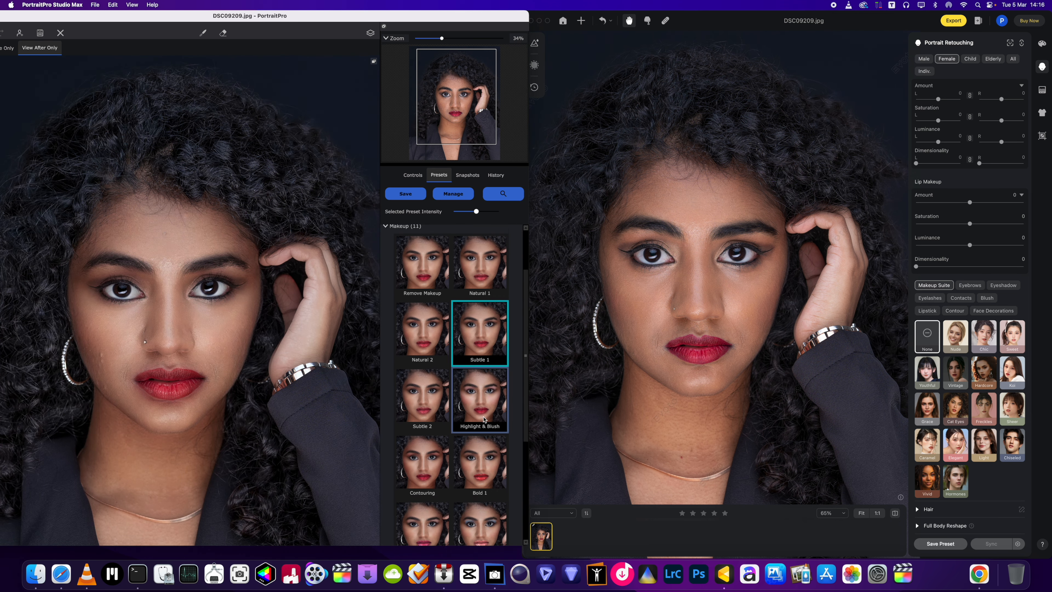
left_click(442, 380)
scroll(444, 434, "down", 3)
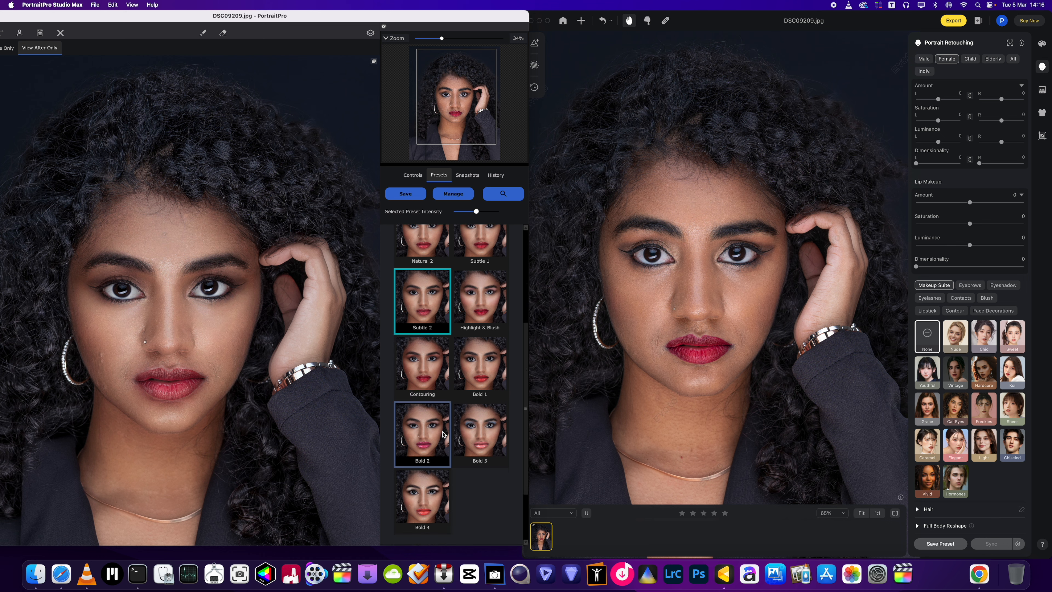
left_click(435, 439)
left_click(411, 507)
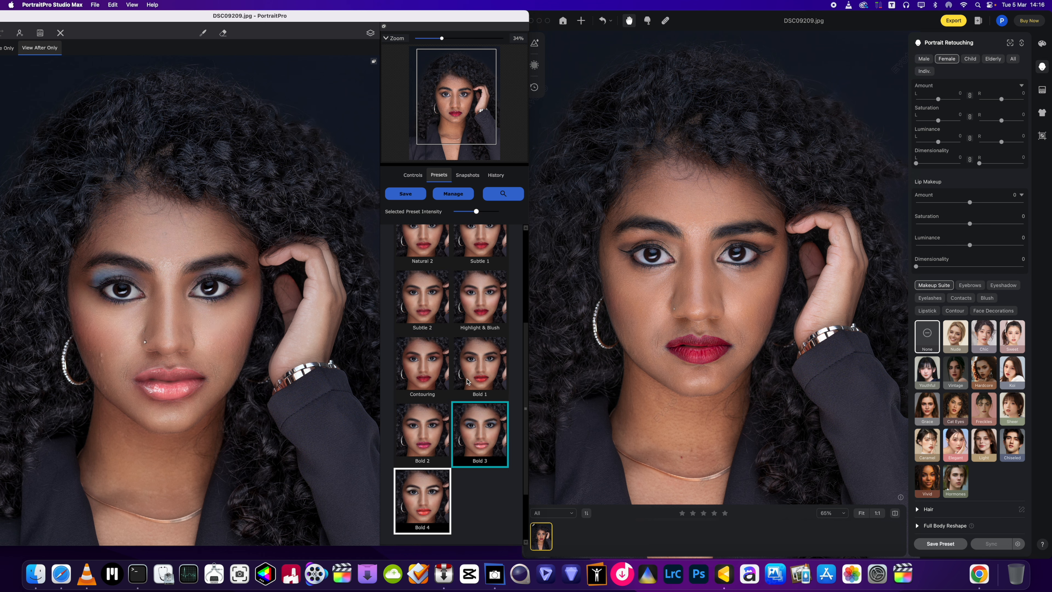
scroll(466, 379, "up", 5)
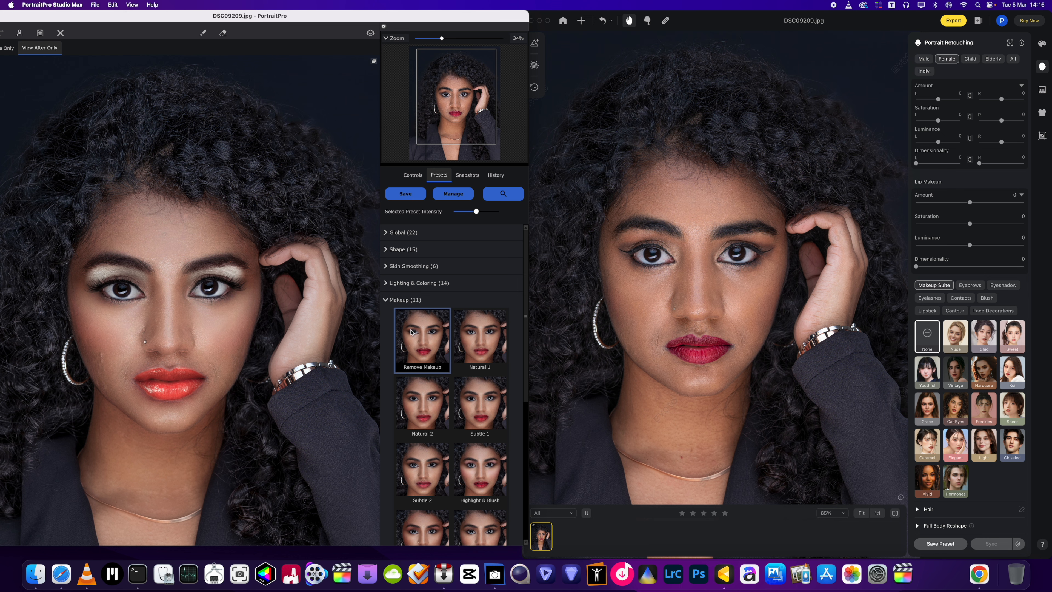
left_click(387, 300)
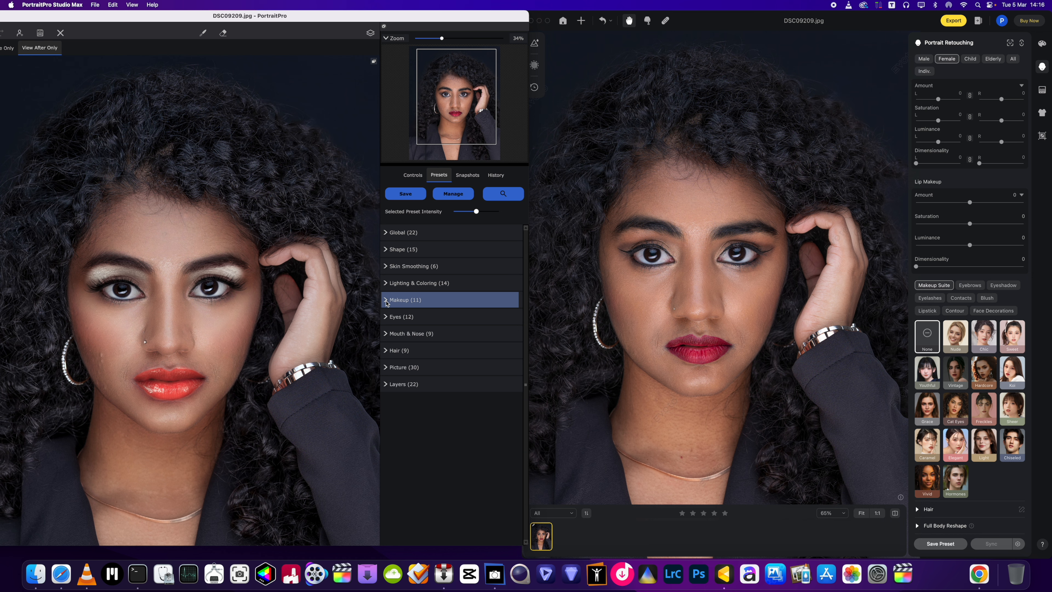
Turn off PortraitPro's Makeup, Skin Smoothing, Shape, Lighting & Coloring, Eye, Mouth & Nose, Picture and Hair adjustments.
left_click(413, 175)
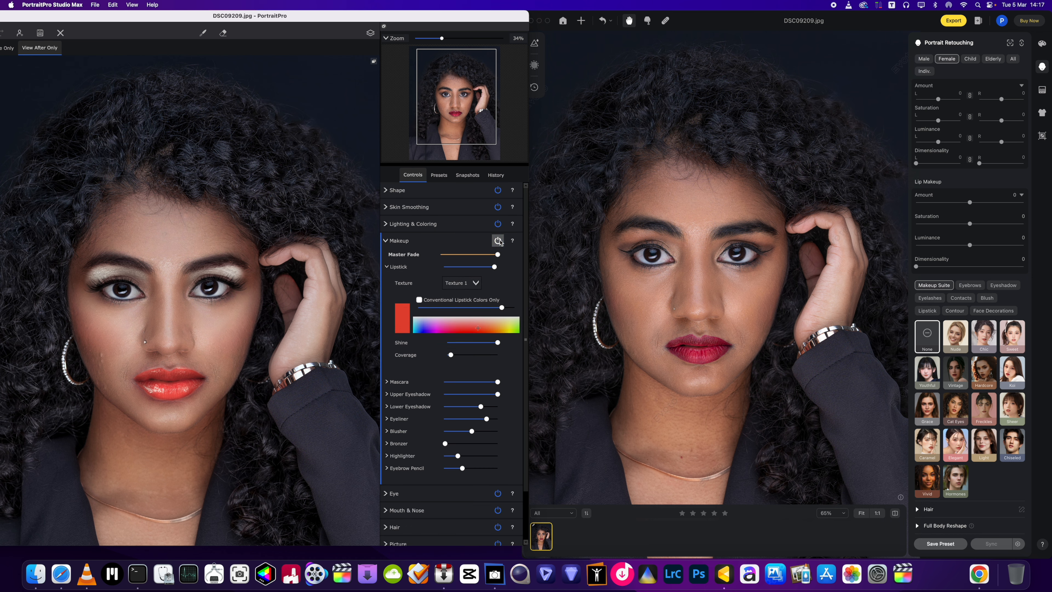
left_click(498, 240)
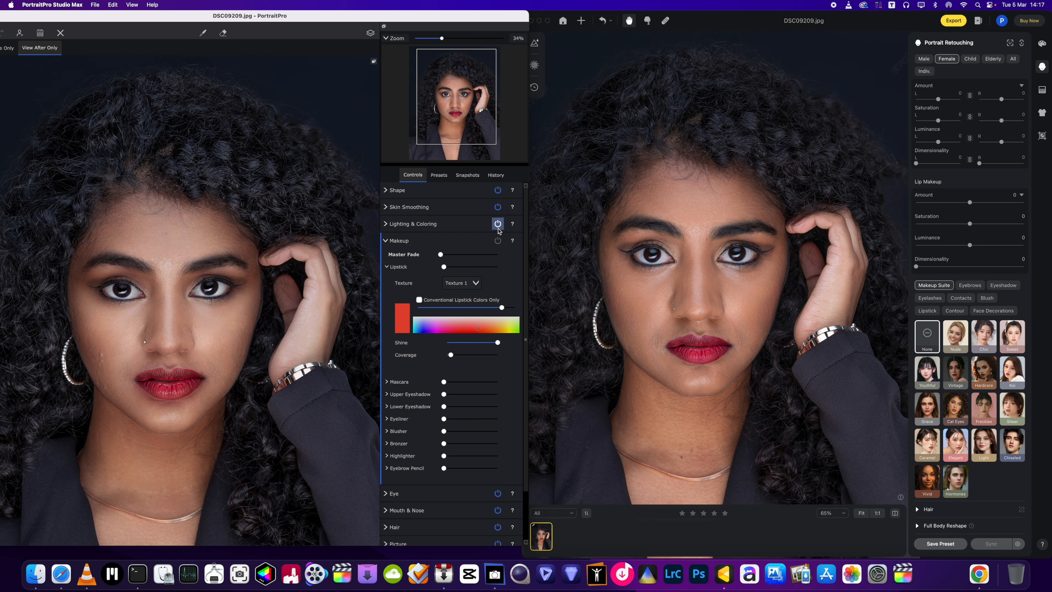
left_click(498, 190)
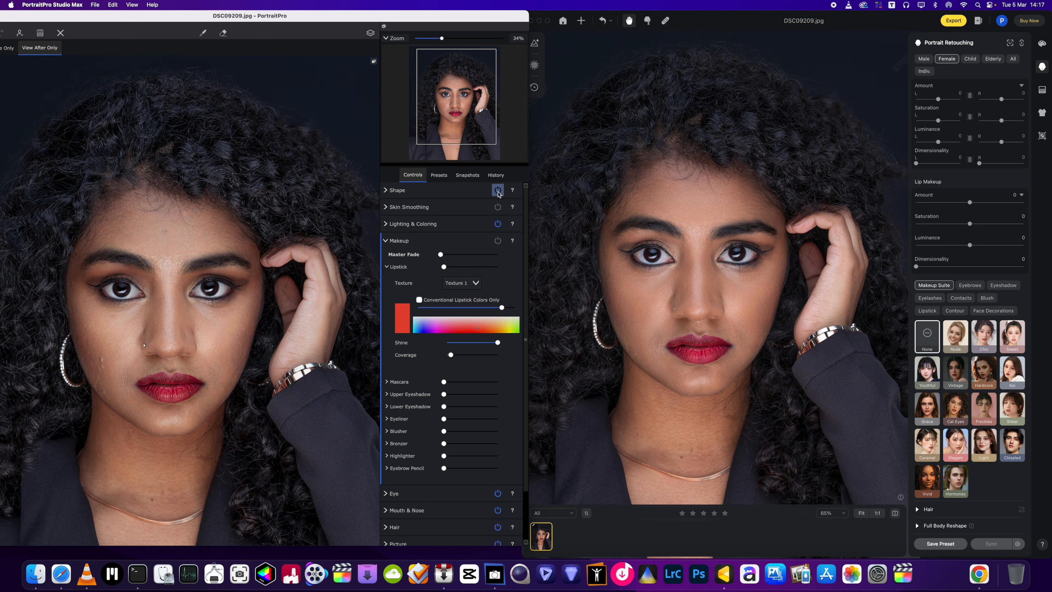
left_click(498, 224)
left_click(498, 494)
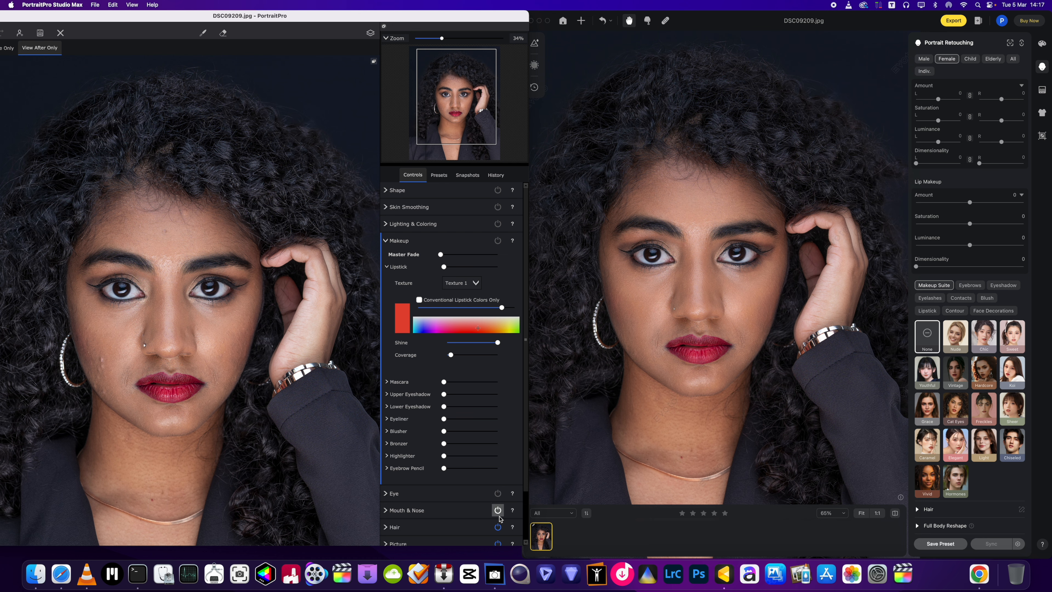
left_click(498, 511)
scroll(502, 520, "down", 3)
left_click(499, 485)
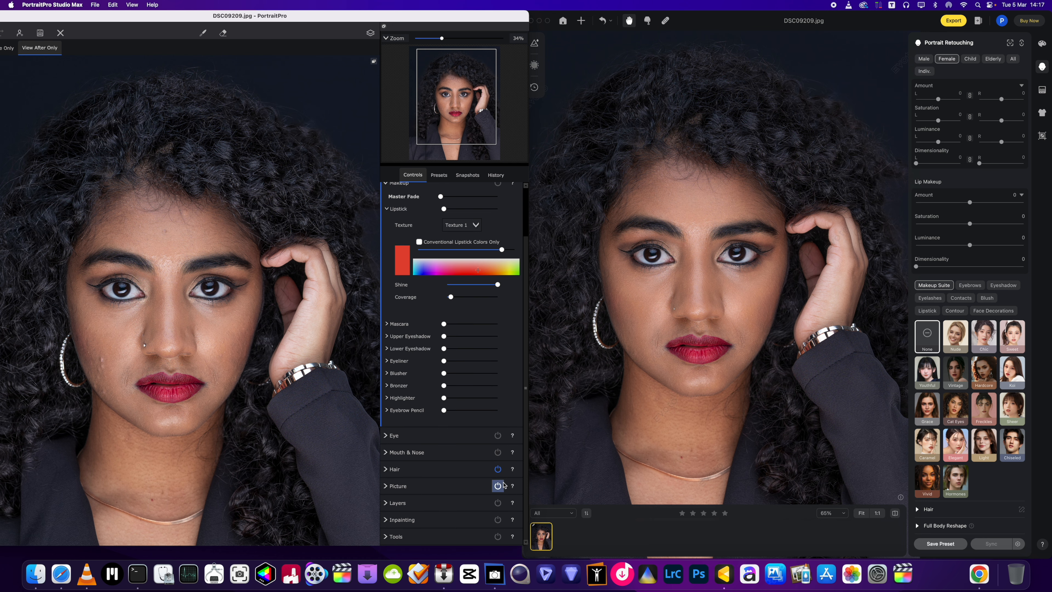
left_click(499, 469)
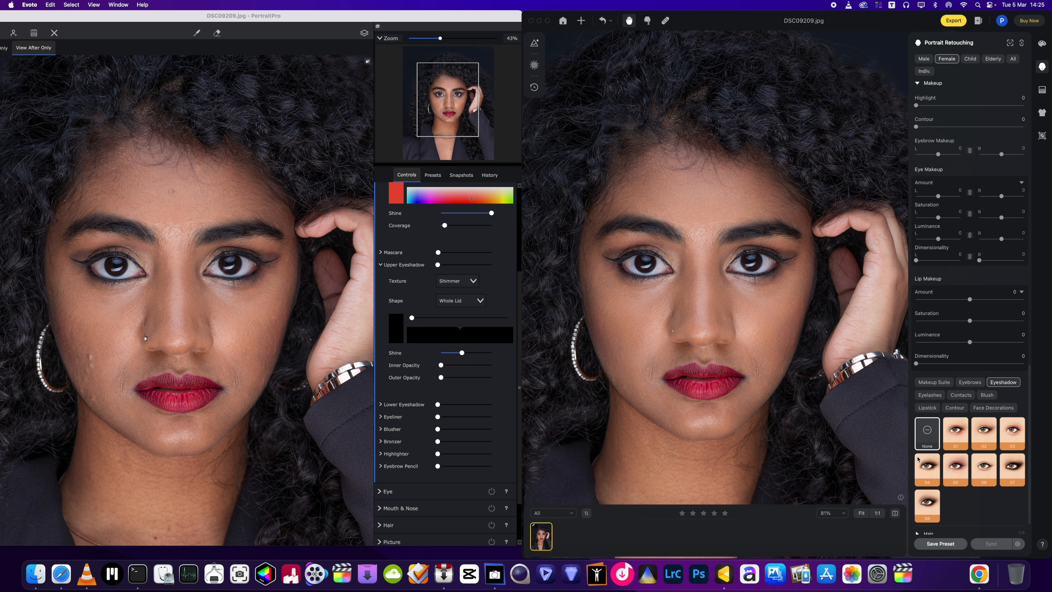
Try eyeshadow styles 01, 03, 02, 07, 05, 04 and 08 in turn on the Evoto portrait.
left_click(960, 439)
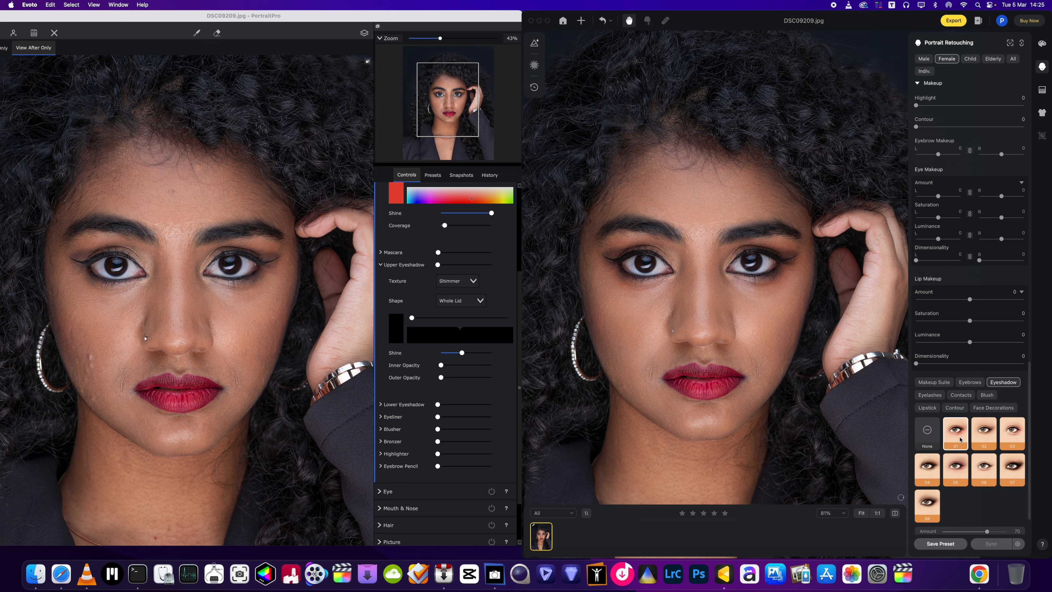
left_click(1012, 436)
left_click(985, 436)
left_click(1013, 469)
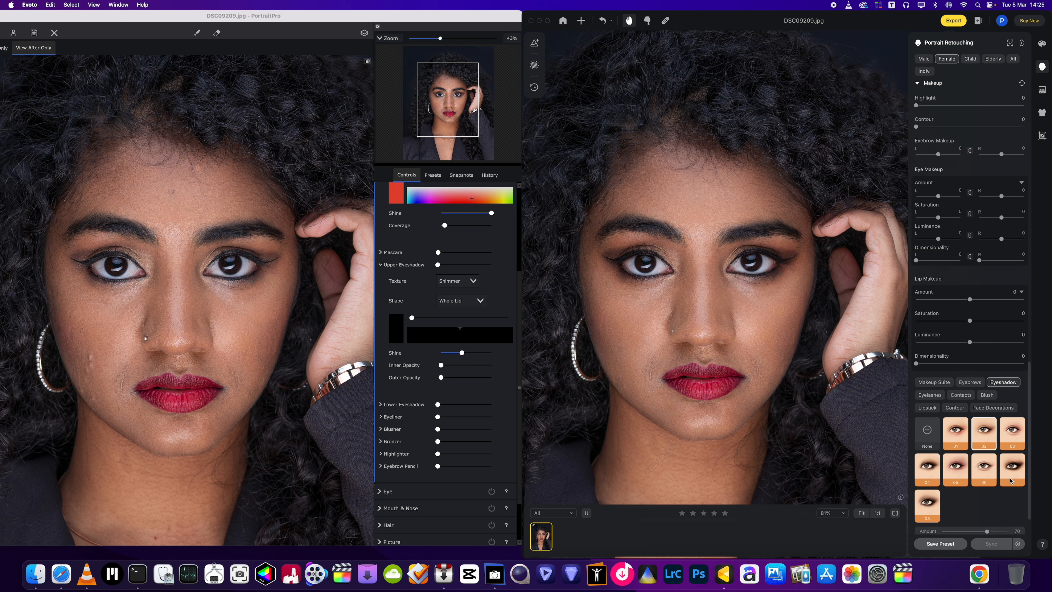
left_click(956, 477)
left_click(931, 476)
left_click(930, 508)
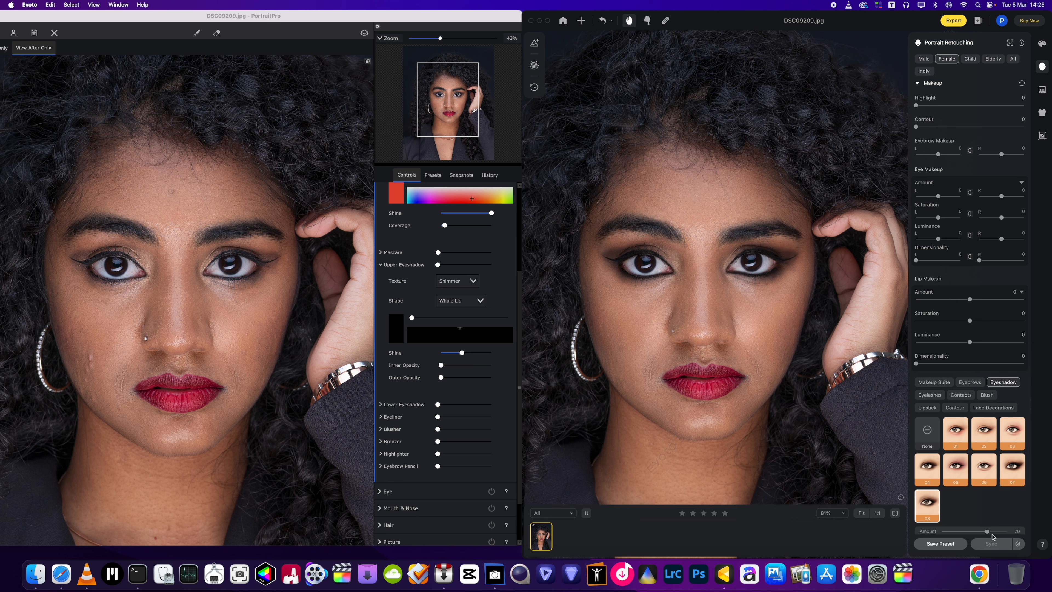
Try eyeshadow 07 with an adjusted Amount in Evoto, and settle on eyeshadow style 03.
left_click(1011, 469)
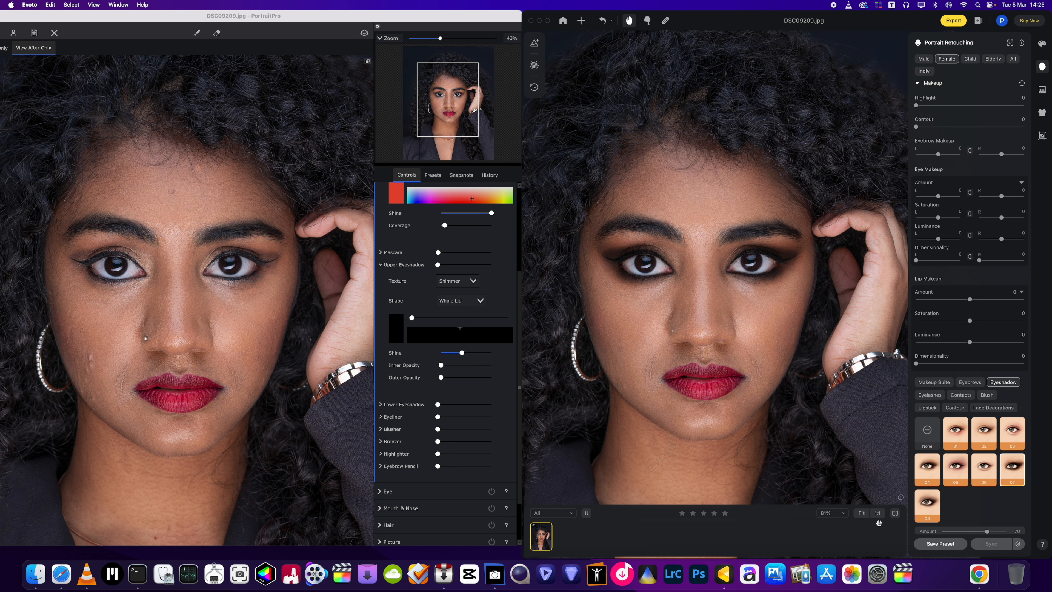
mouse_move(987, 531)
left_mouse_down()
mouse_move(943, 533)
mouse_move(1003, 532)
mouse_move(961, 532)
mouse_move(989, 532)
left_mouse_up()
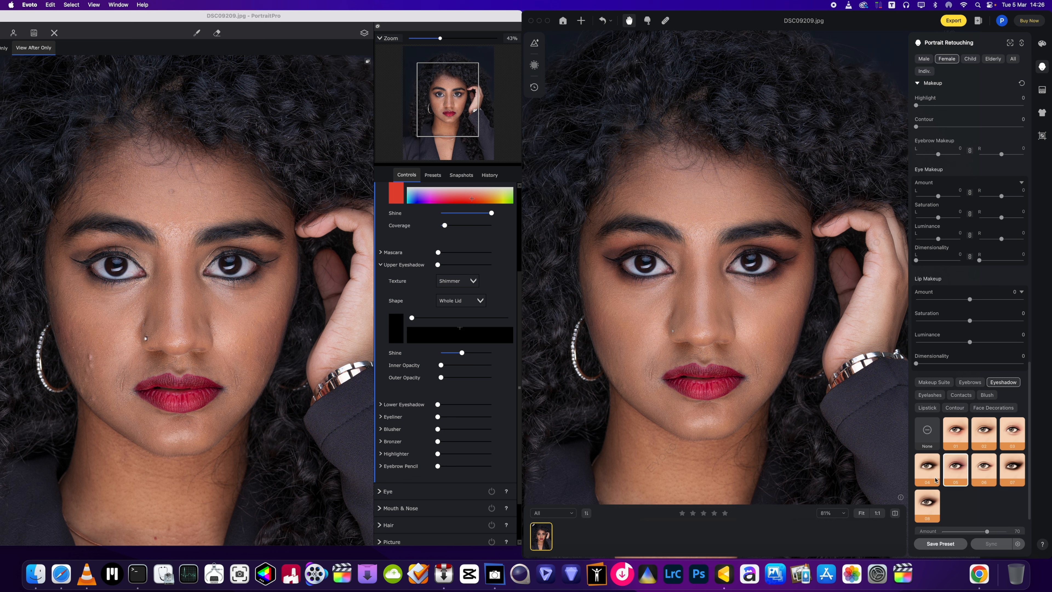
left_click(964, 447)
left_click(1005, 433)
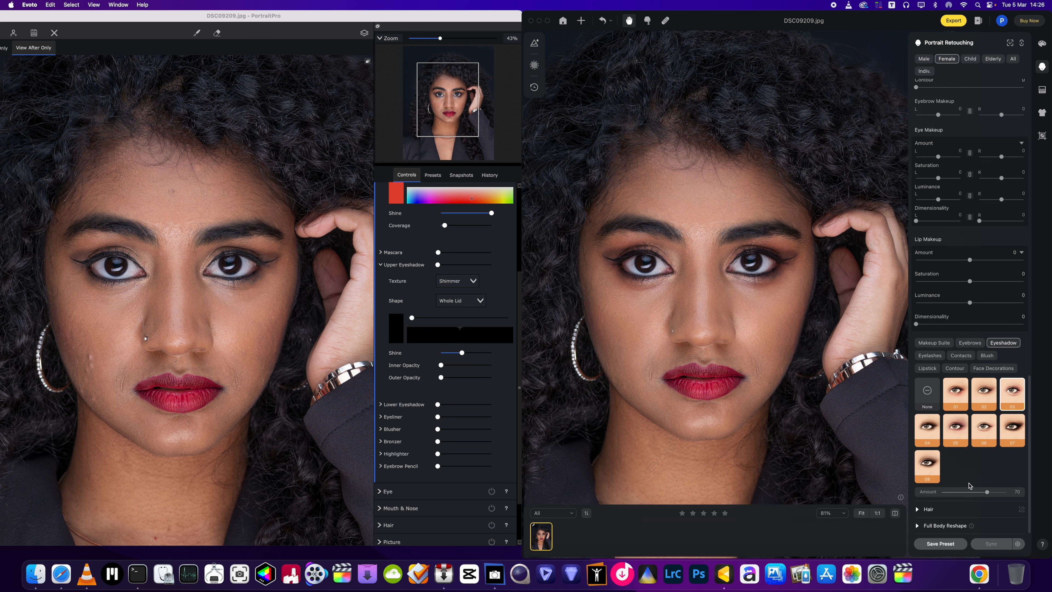
Apply a black upper eyeshadow in PortraitPro with the Shimmer texture and Whole Lid shape.
scroll(969, 485, "down", 1)
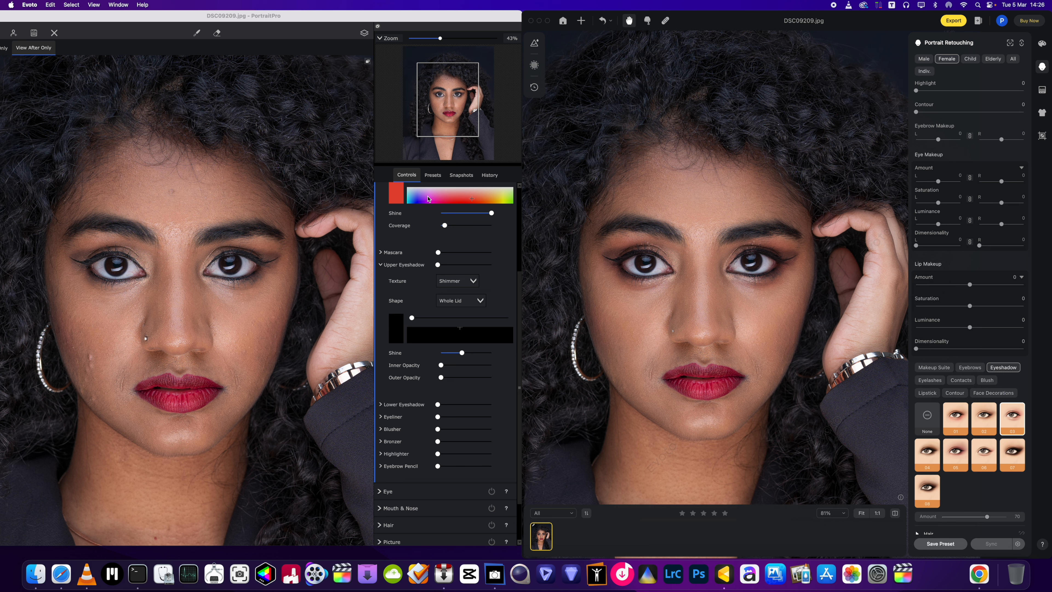
scroll(474, 204, "up", 2)
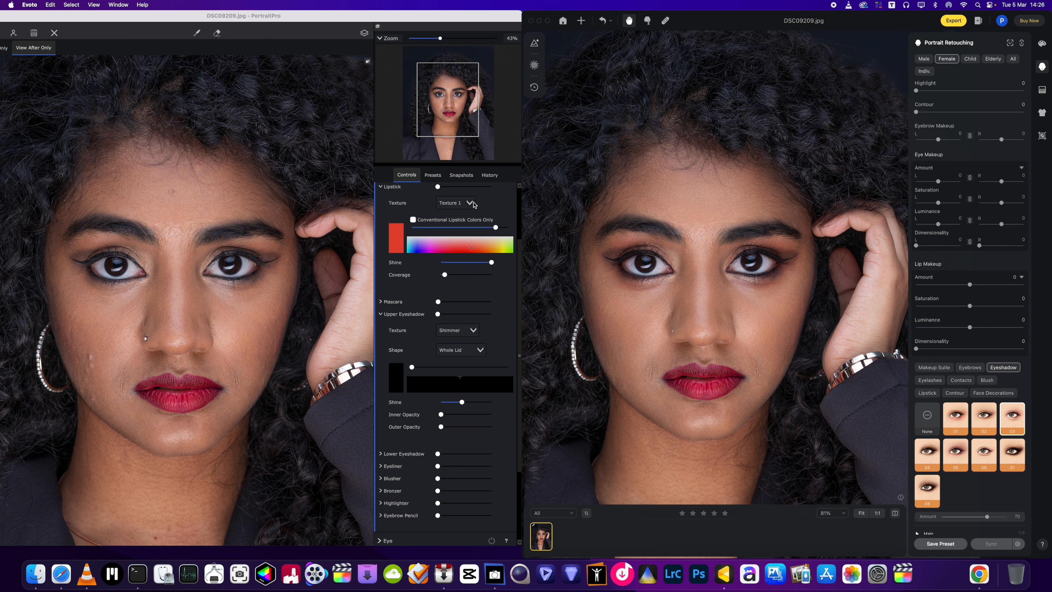
scroll(474, 209, "down", 2)
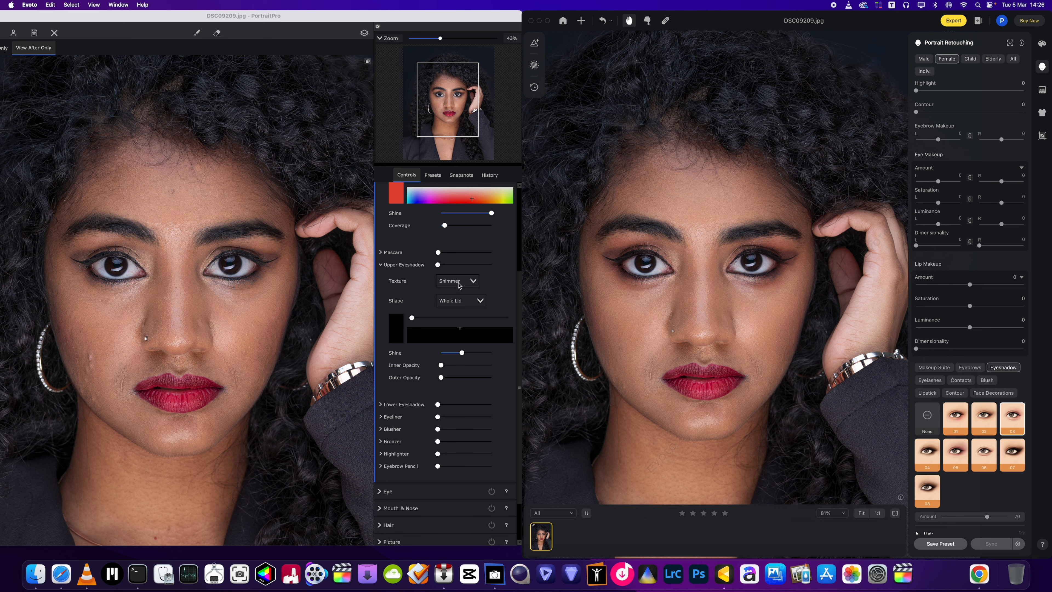
left_click(459, 341)
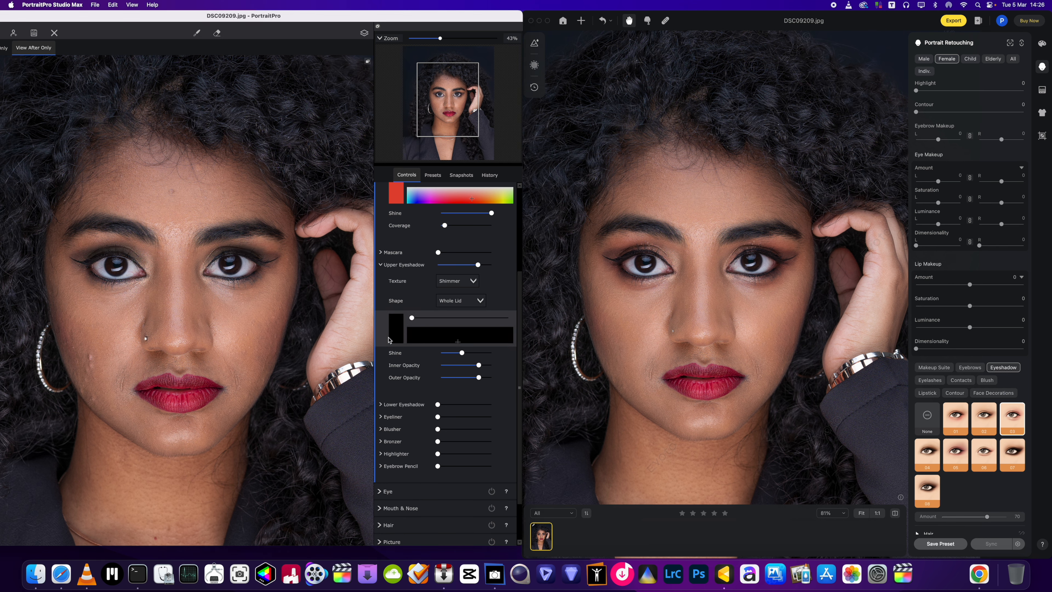
Brighten the upper eyeshadow colour in PortraitPro's colour picker and set it to green.
left_click(394, 334)
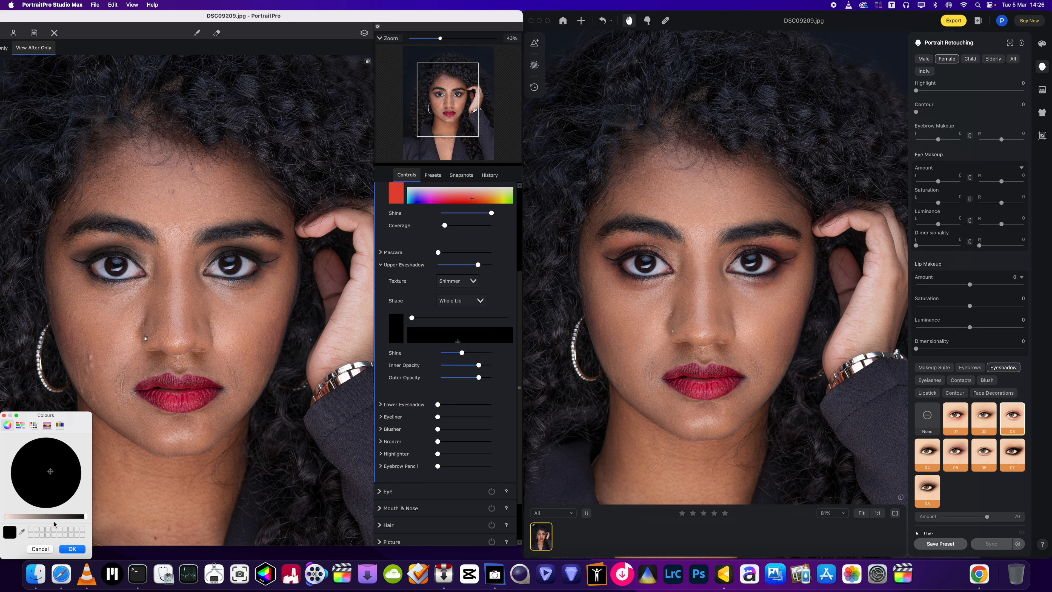
left_click_drag(49, 517, 31, 516)
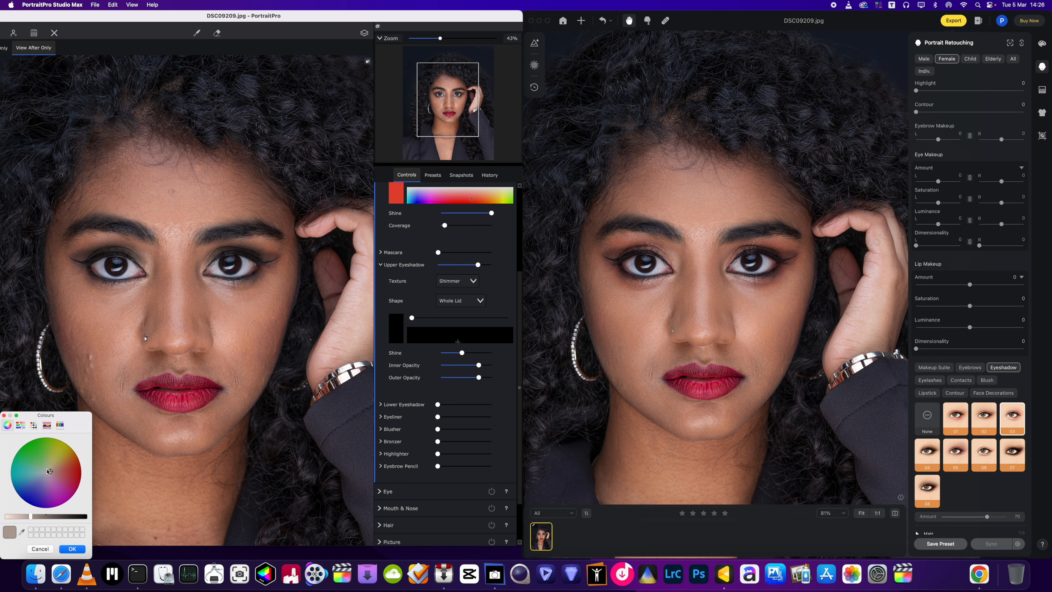
mouse_move(49, 471)
left_mouse_down()
mouse_move(60, 478)
mouse_move(61, 467)
mouse_move(55, 485)
mouse_move(60, 461)
mouse_move(41, 465)
mouse_move(36, 446)
left_mouse_up()
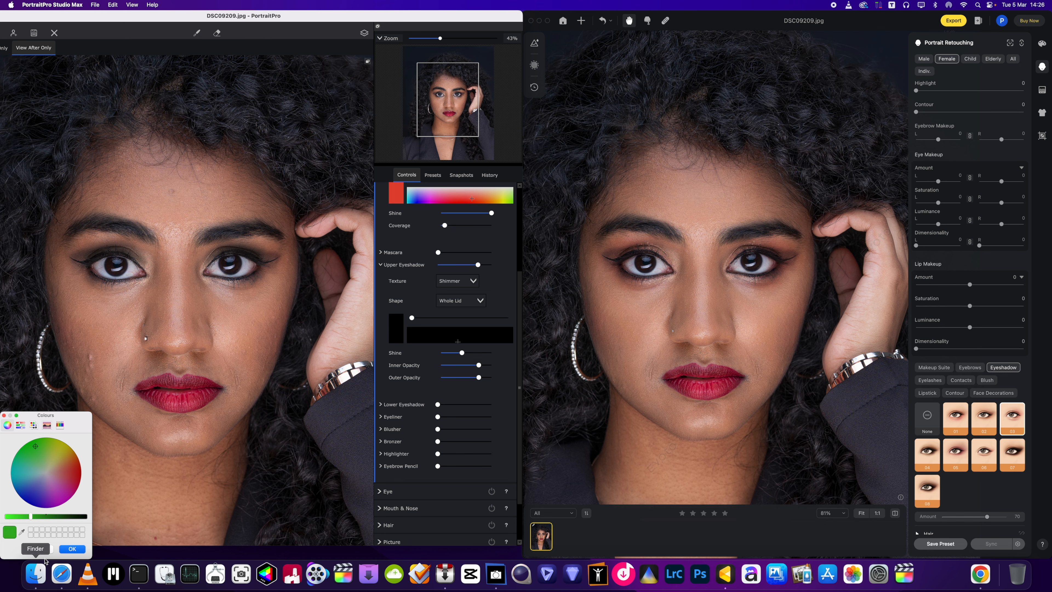
left_click(72, 549)
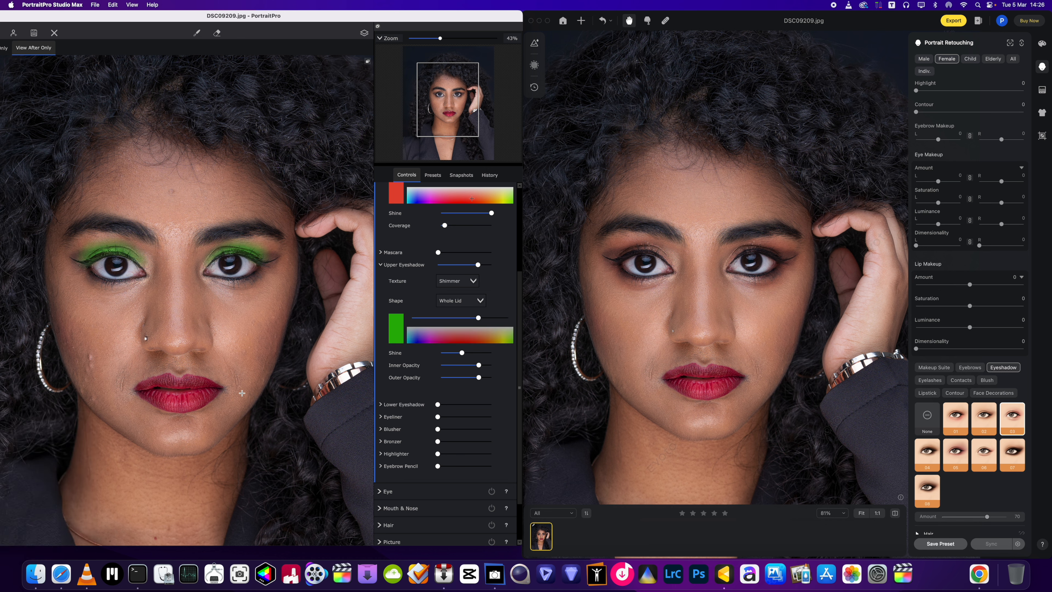
Try violet and red upper eyeshadow shades in PortraitPro, settle on a muted rose, and open the Eyeliner settings.
left_click(461, 334)
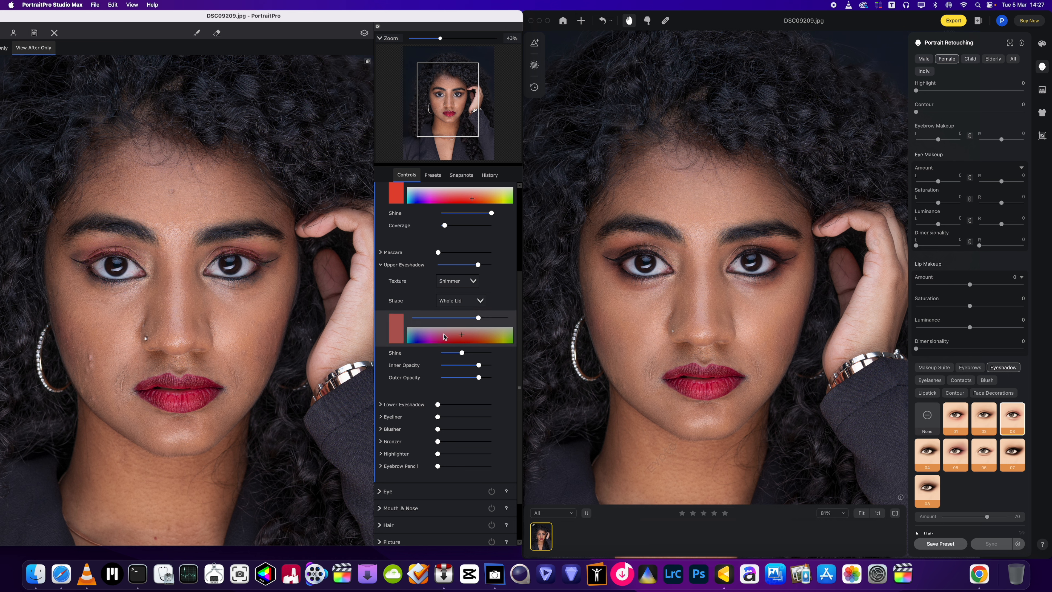
left_click(418, 336)
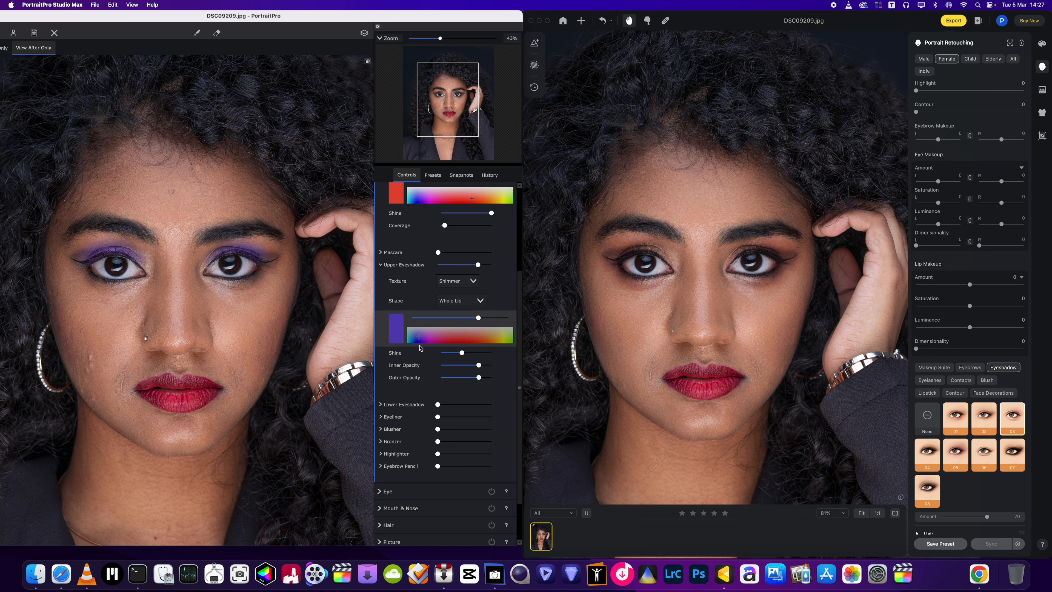
mouse_move(419, 345)
left_mouse_down()
mouse_move(453, 339)
mouse_move(479, 380)
left_mouse_up()
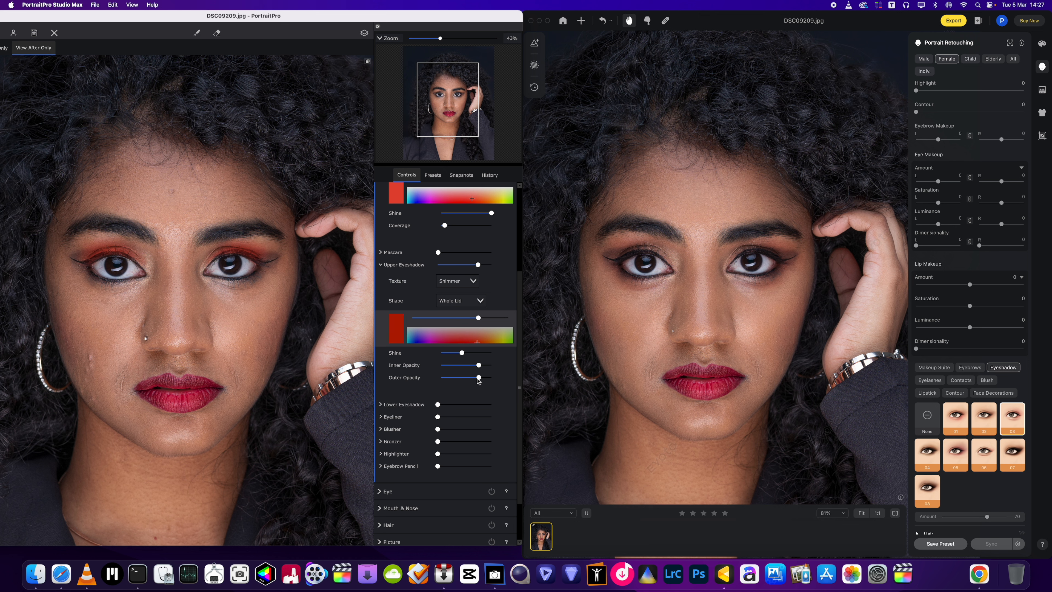
left_click_drag(456, 341, 451, 334)
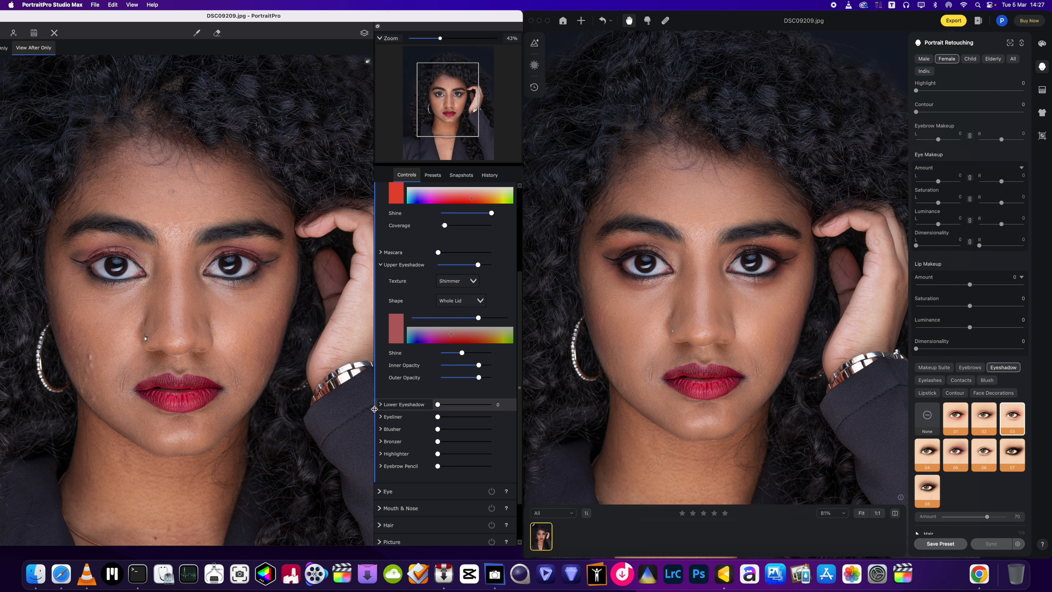
left_click(379, 416)
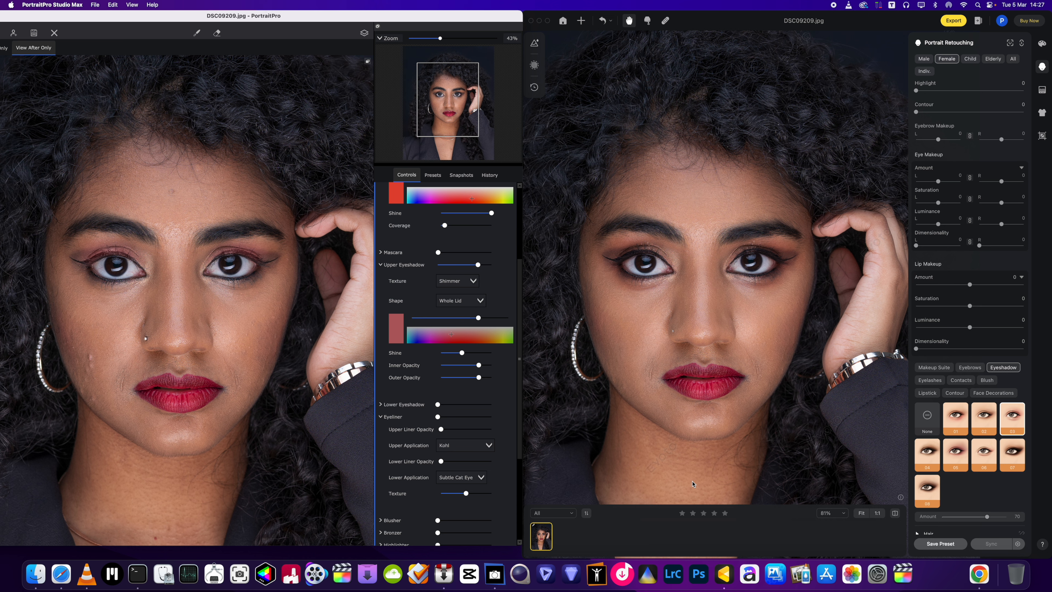
Switch to Evoto, try eyeshadow styles 04 and 05 on the portrait, and return to style 03.
left_click(989, 459)
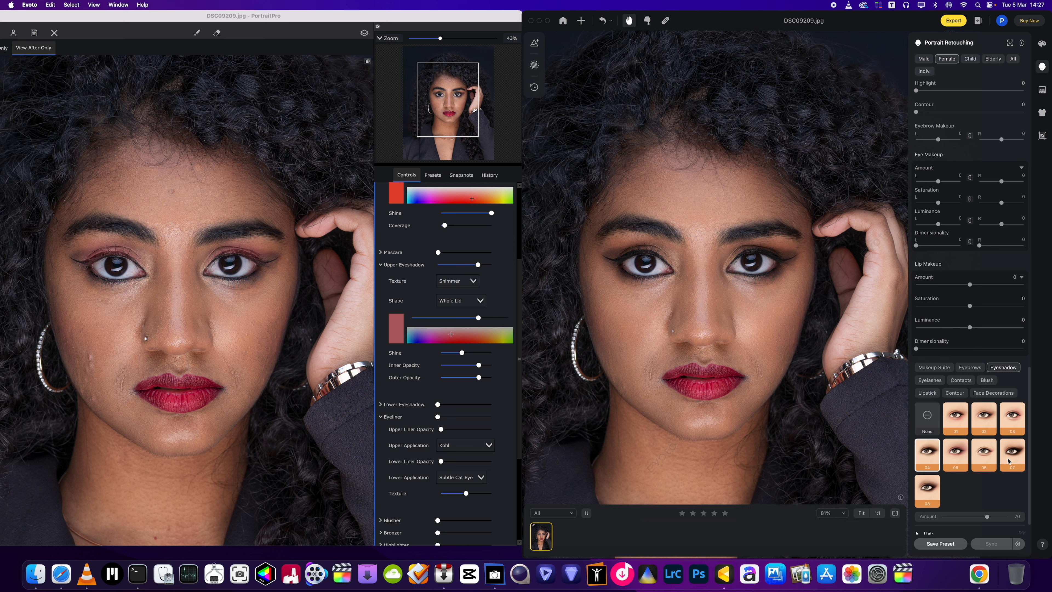
left_click(962, 462)
left_click(1013, 418)
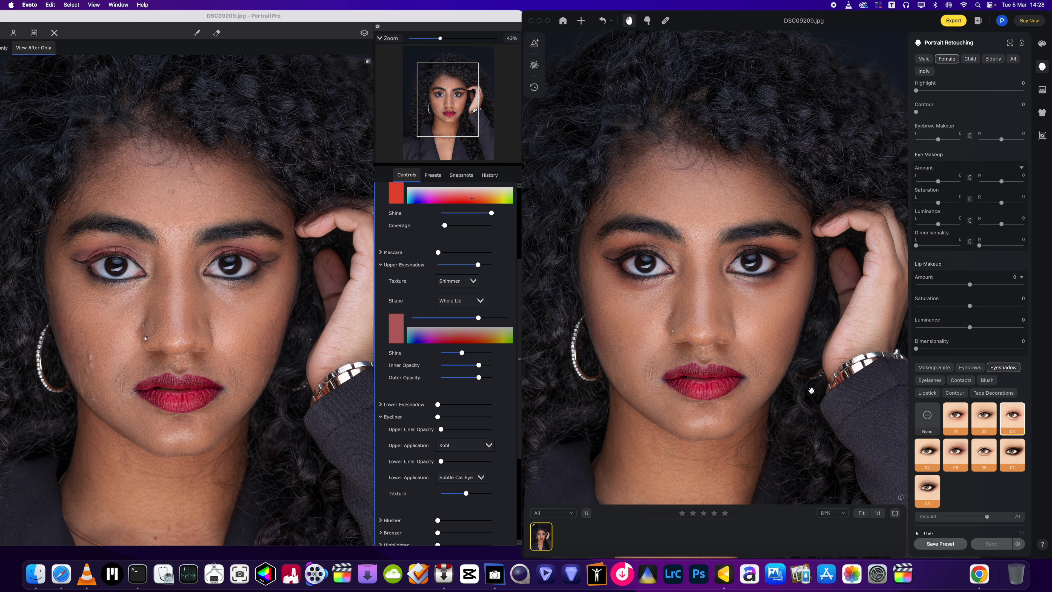
Compare the eyeshadow on the Evoto and PortraitPro portraits at wider views.
scroll(811, 391, "down", 5)
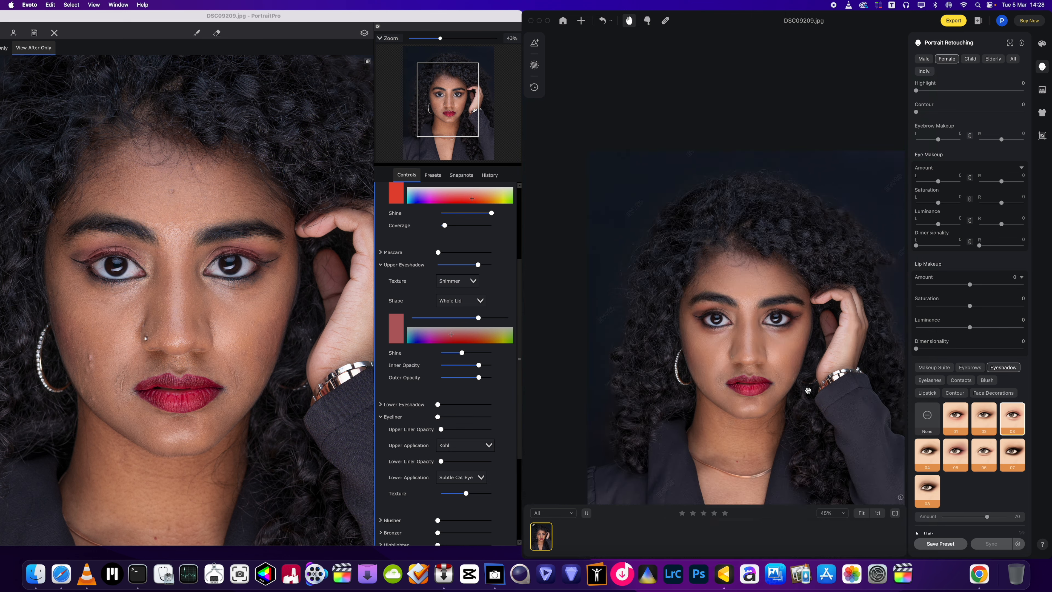
scroll(808, 391, "up", 4)
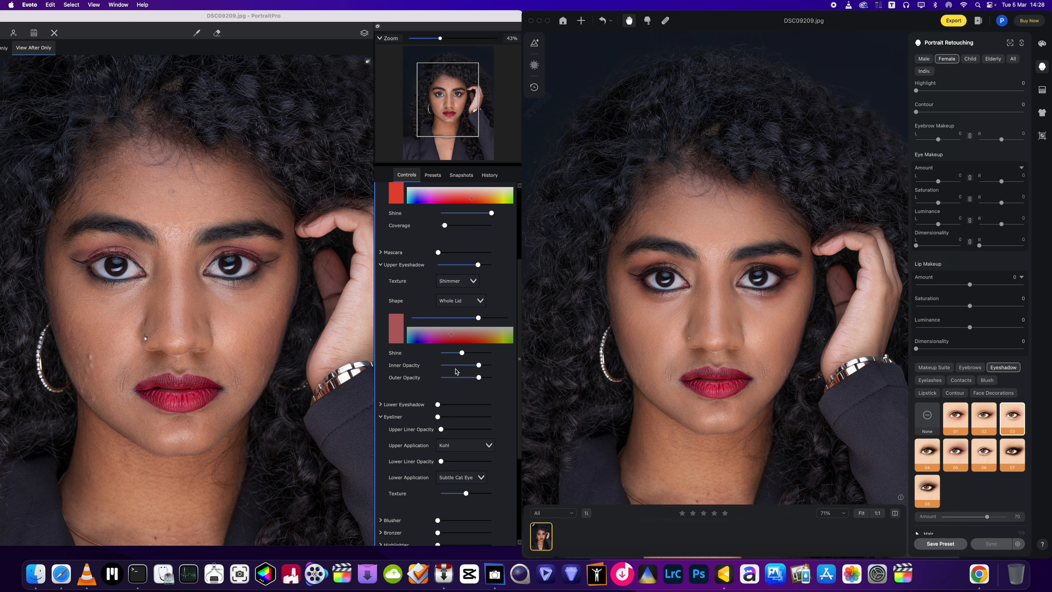
scroll(349, 379, "down", 2)
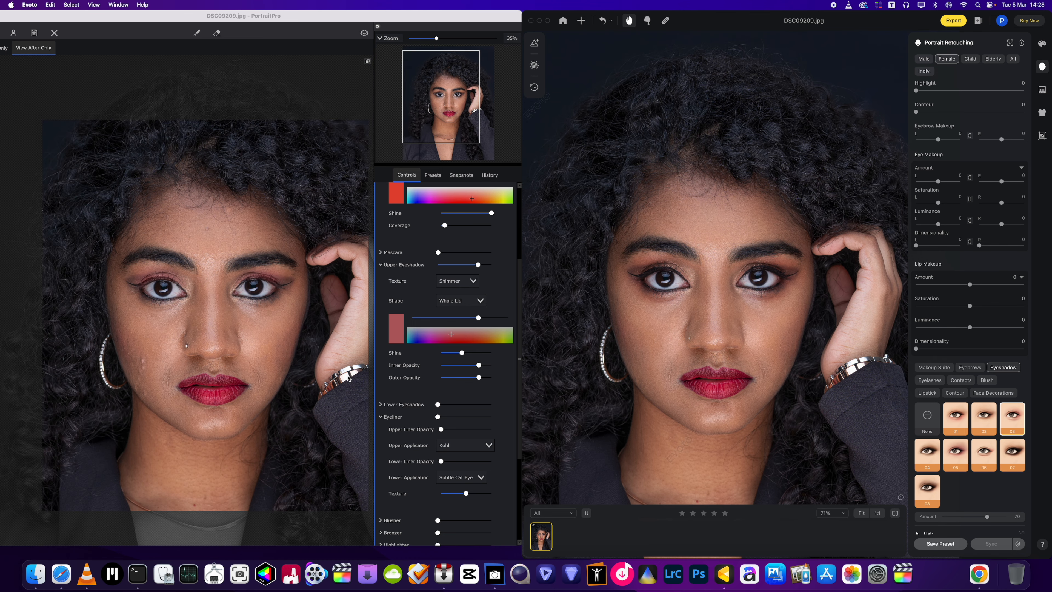
scroll(349, 379, "down", 3)
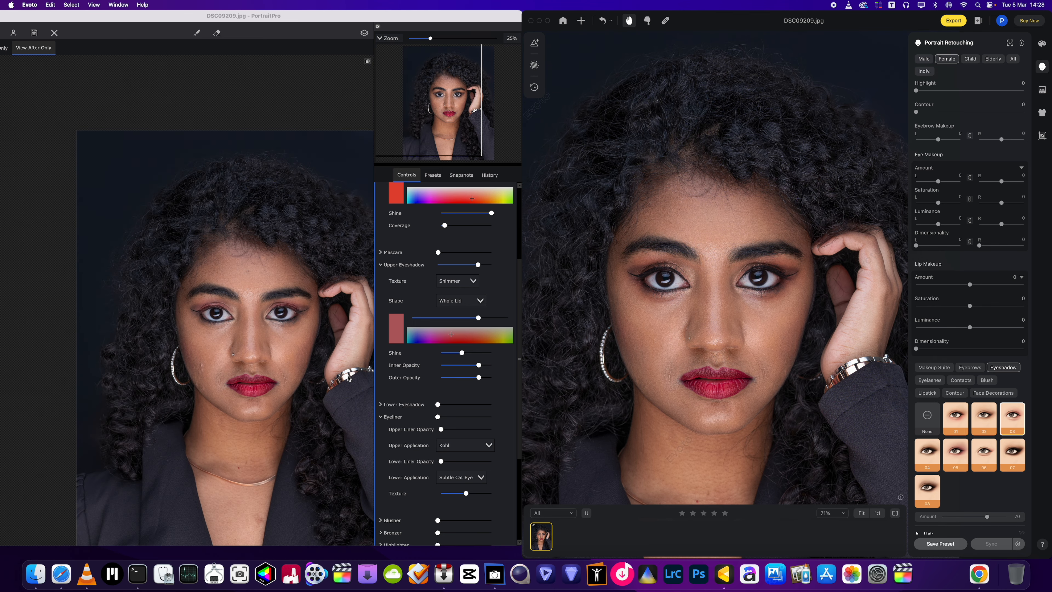